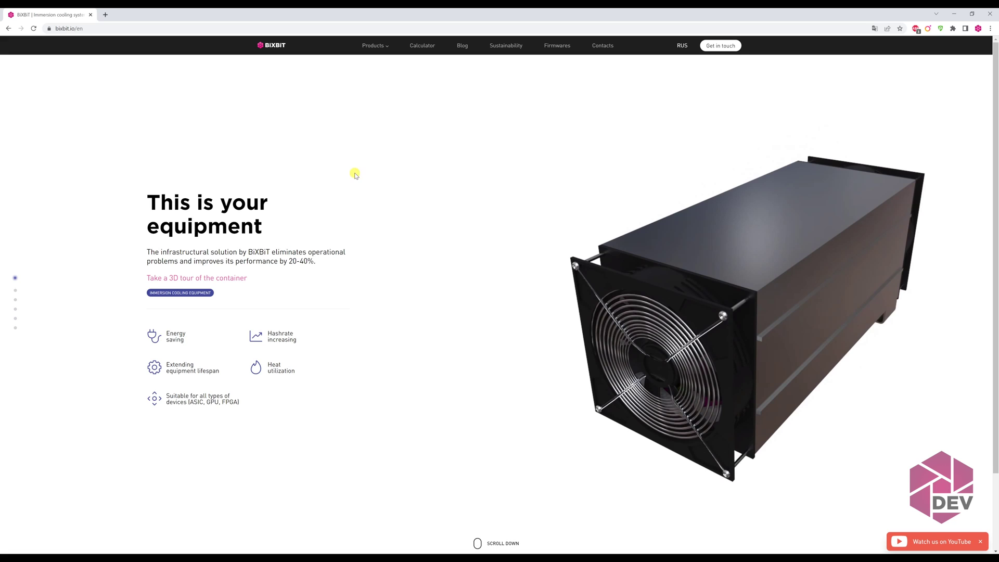
Go to bixbit.io's Firmwares page showing 'ASIC Custom Firmware BiXBiT Edition' and the ASIC model list
click(90, 29)
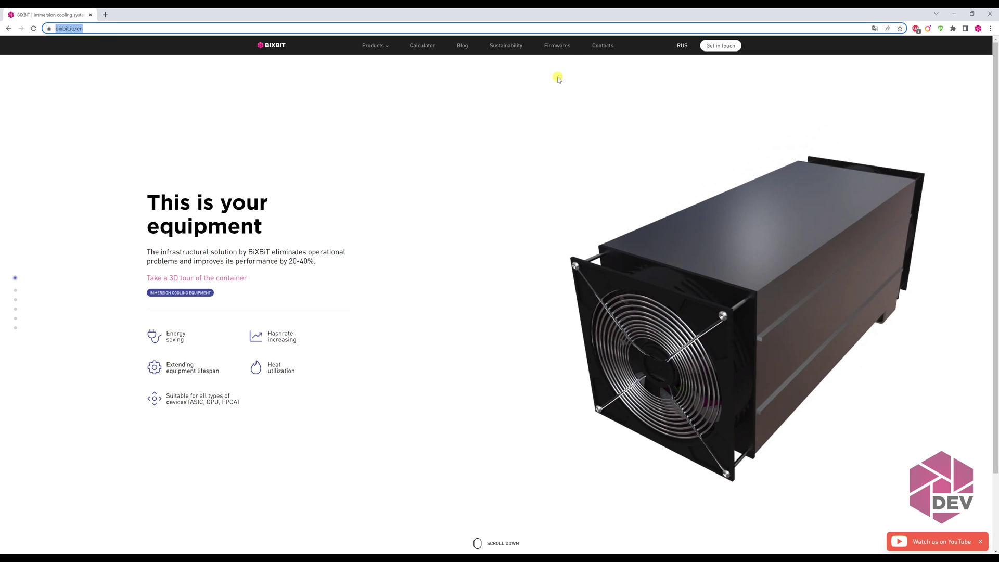
click(562, 46)
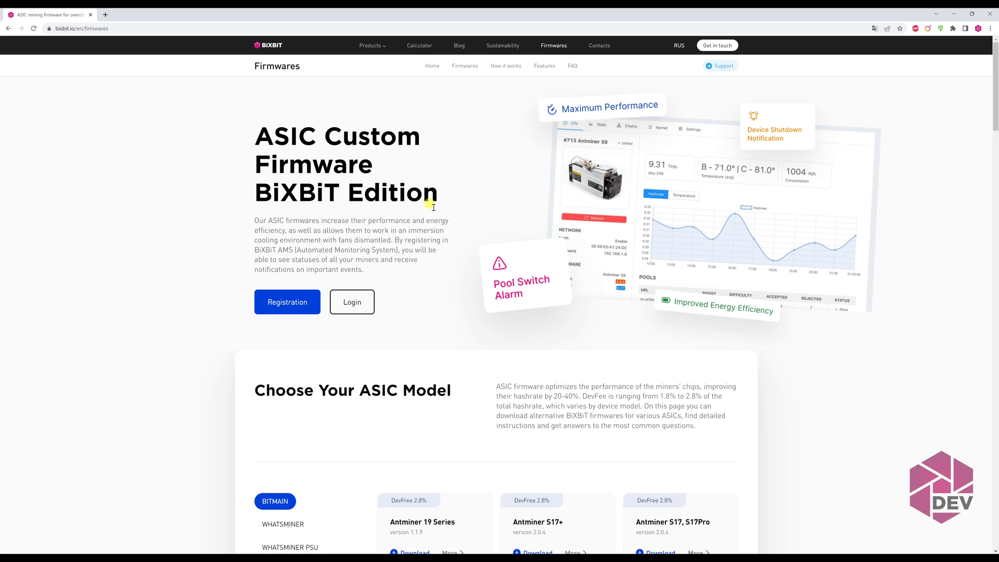
scroll(431, 206, down, 7)
scroll(431, 207, up, 7)
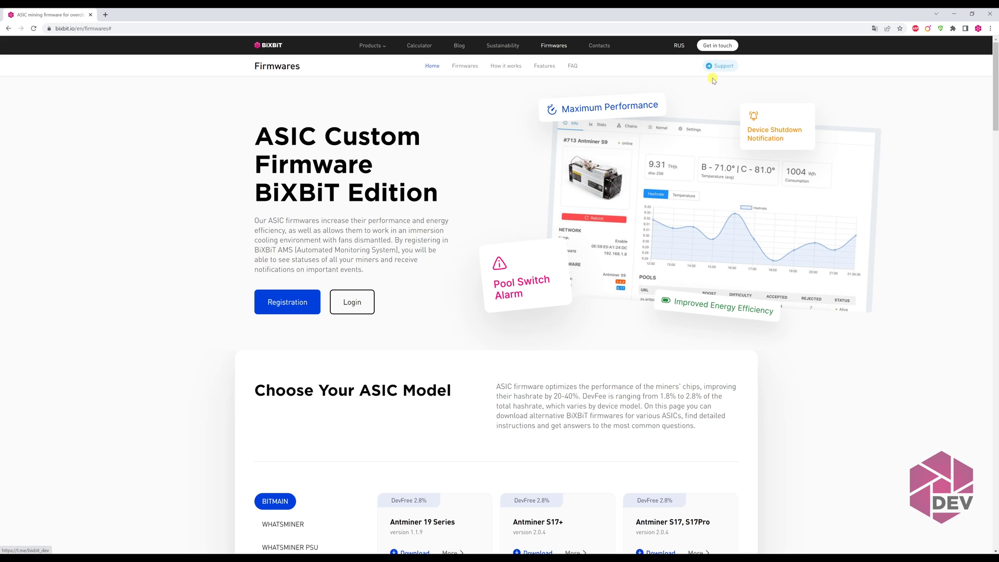
Scroll down the Firmwares page to the WhatsMiner firmware cards
scroll(437, 214, down, 5)
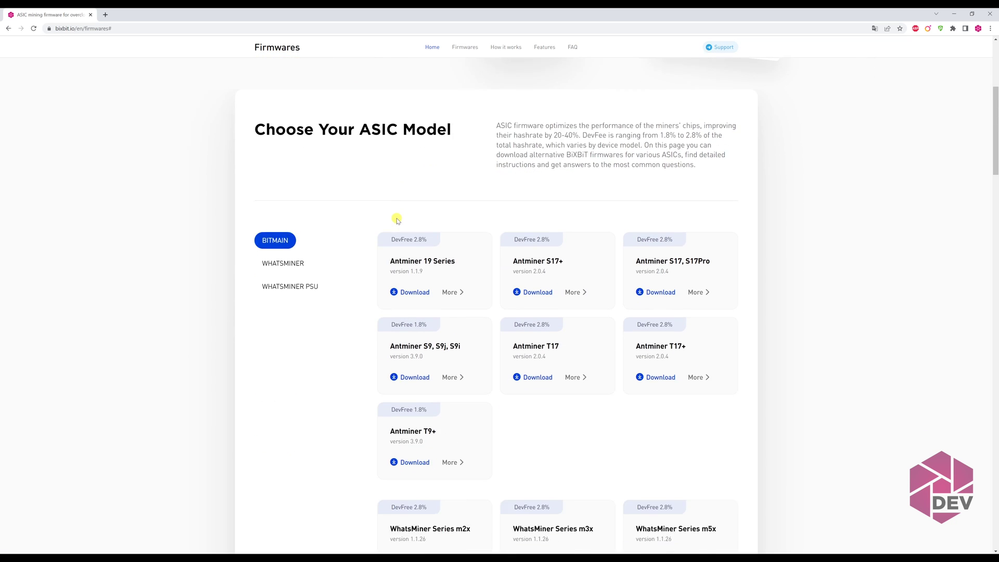
scroll(349, 237, down, 5)
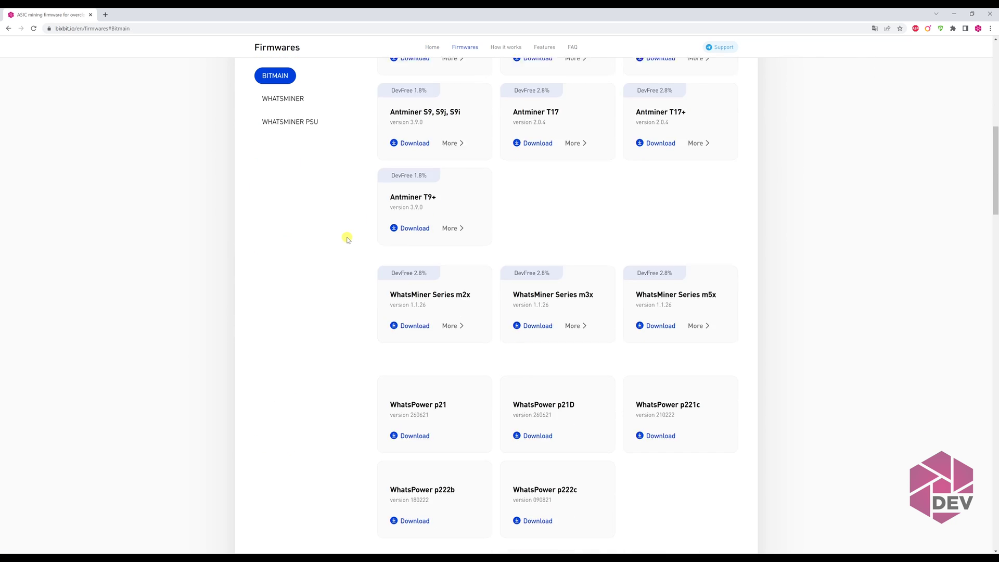
scroll(348, 239, down, 2)
scroll(349, 239, up, 5)
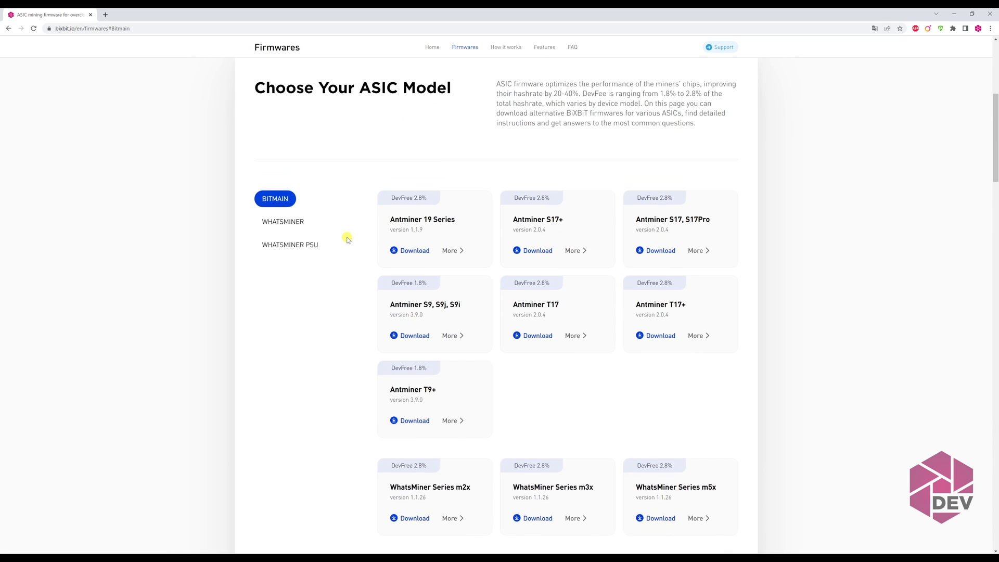
scroll(348, 239, down, 5)
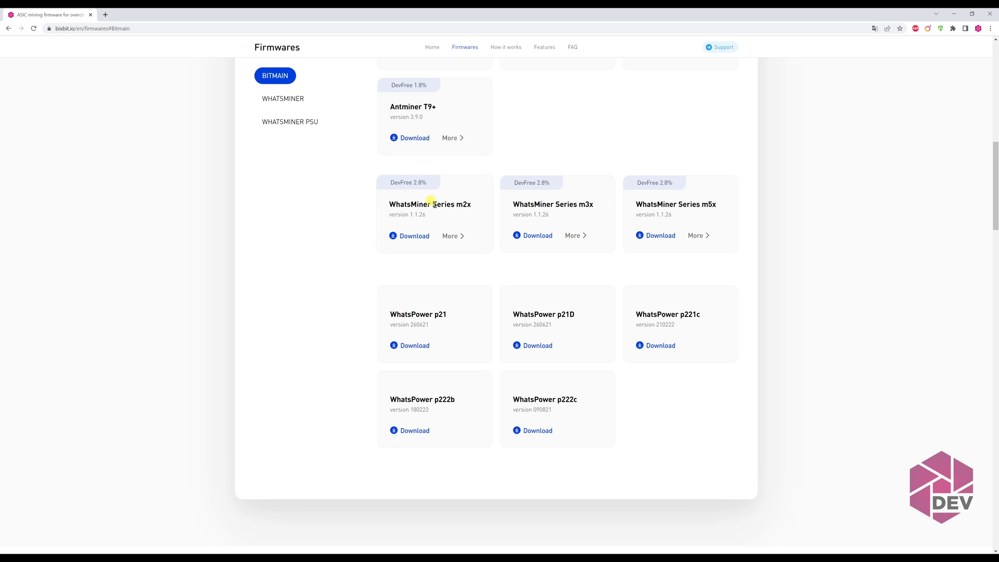
Highlight the WhatsMiner Series m2x, m3x and m5x names, then clear the highlight
drag(433, 204, 471, 204)
drag(557, 204, 596, 204)
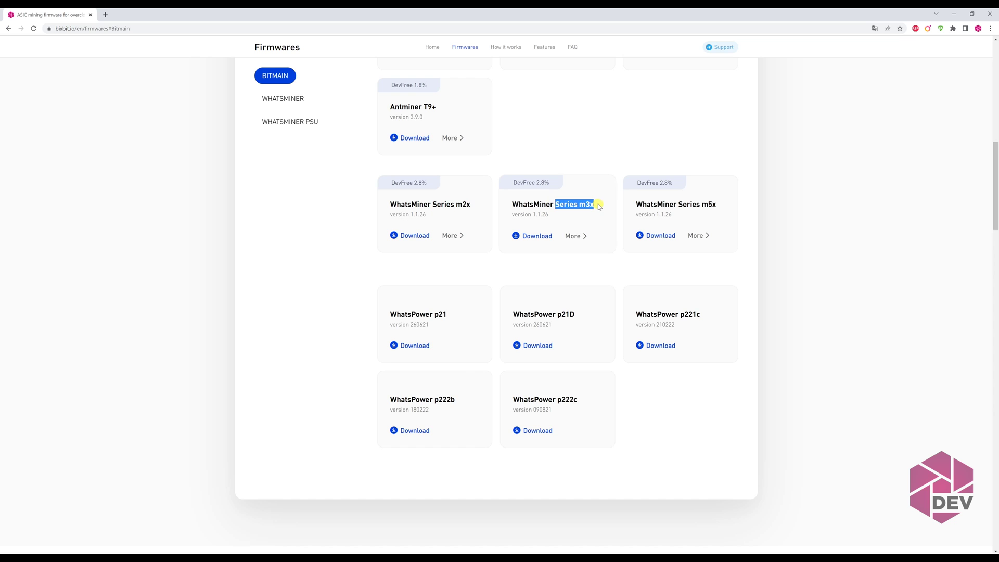
drag(677, 204, 734, 208)
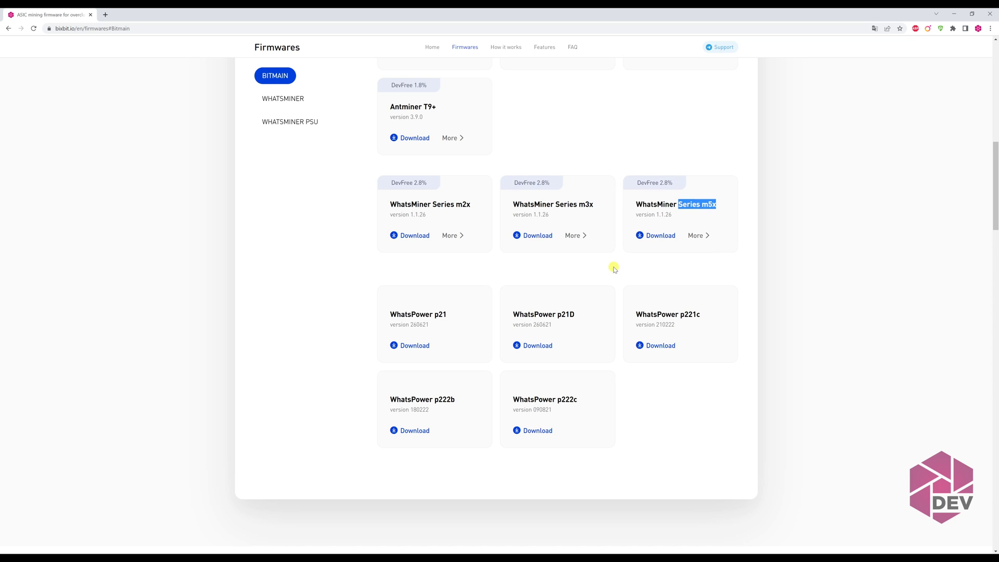
click(481, 267)
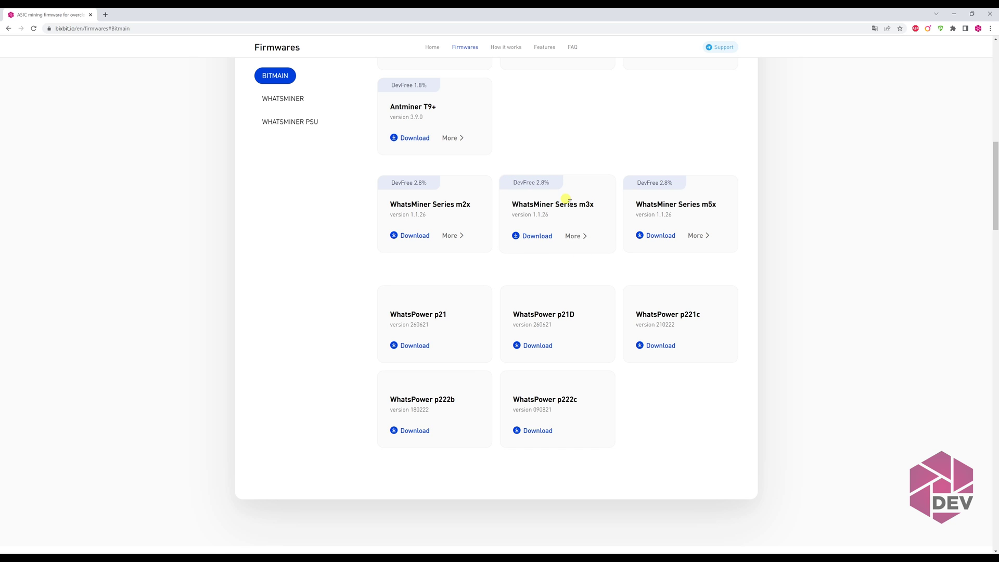
scroll(456, 265, up, 1)
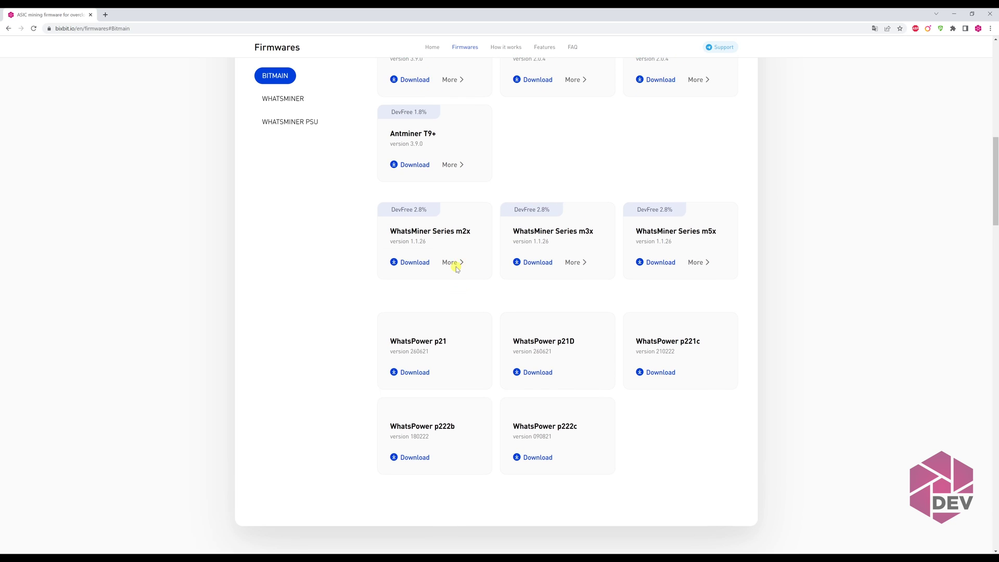
scroll(453, 266, down, 2)
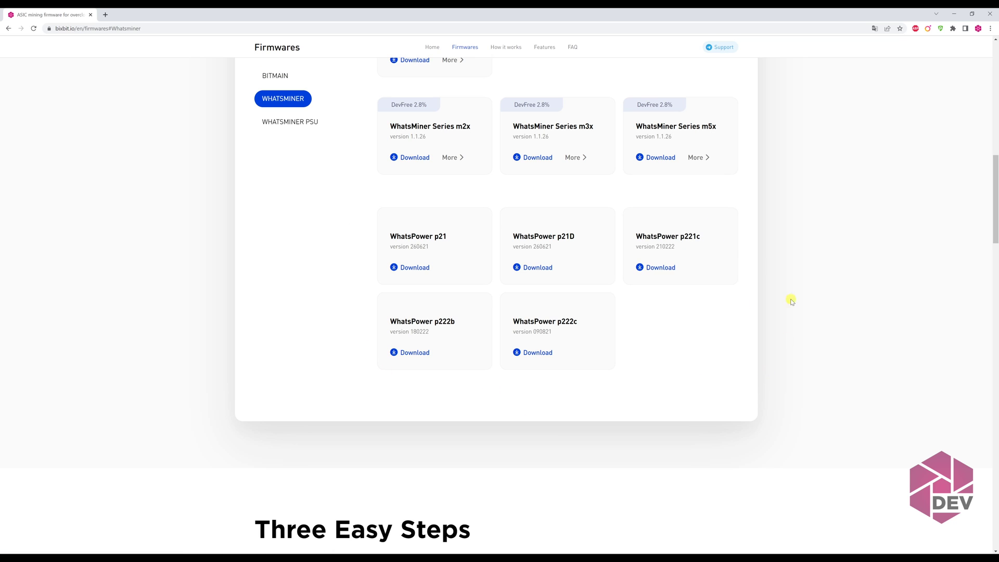
scroll(501, 376, up, 3)
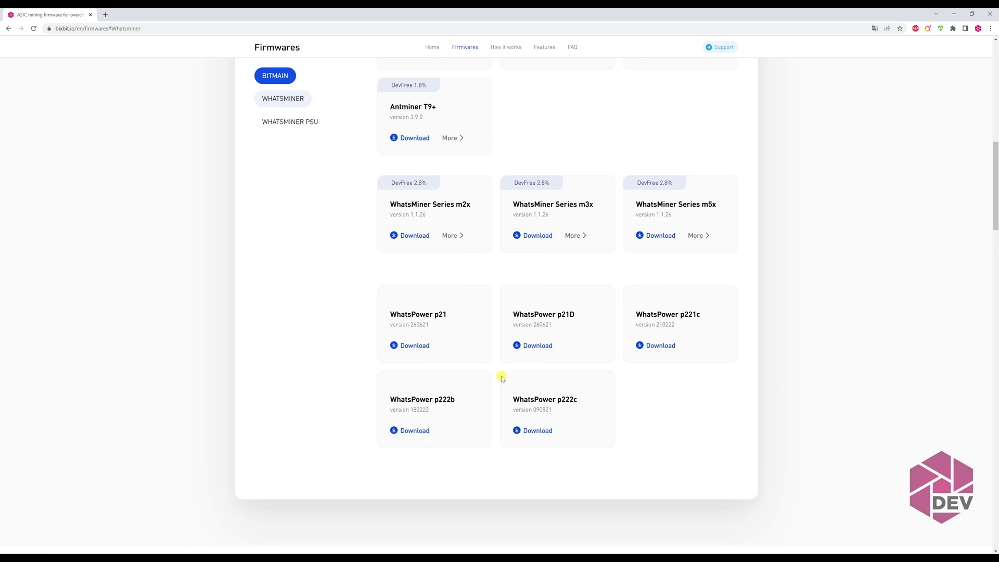
scroll(421, 355, up, 1)
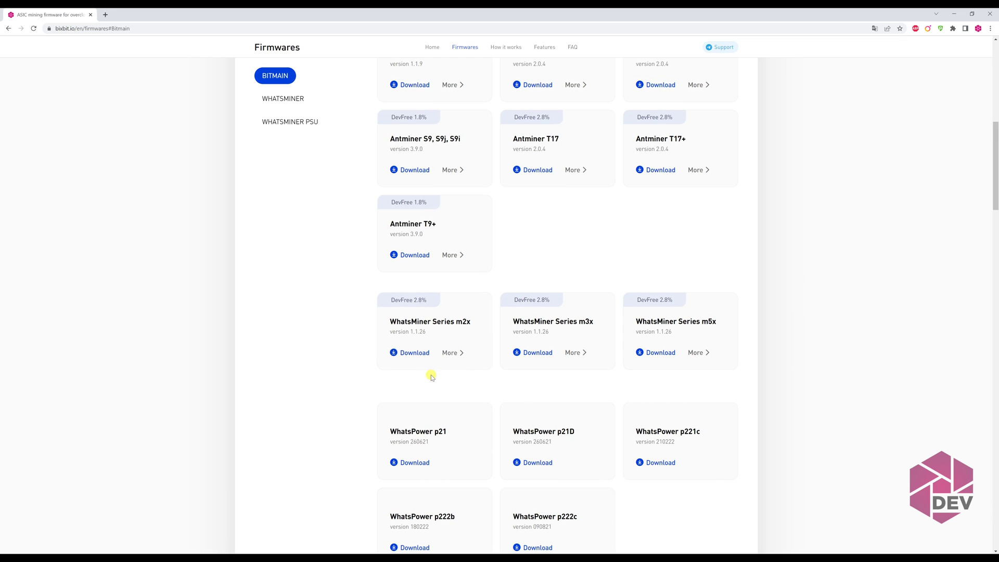
Open the WhatsMiner Series m2x firmware details and scroll to its Installation manual
click(450, 354)
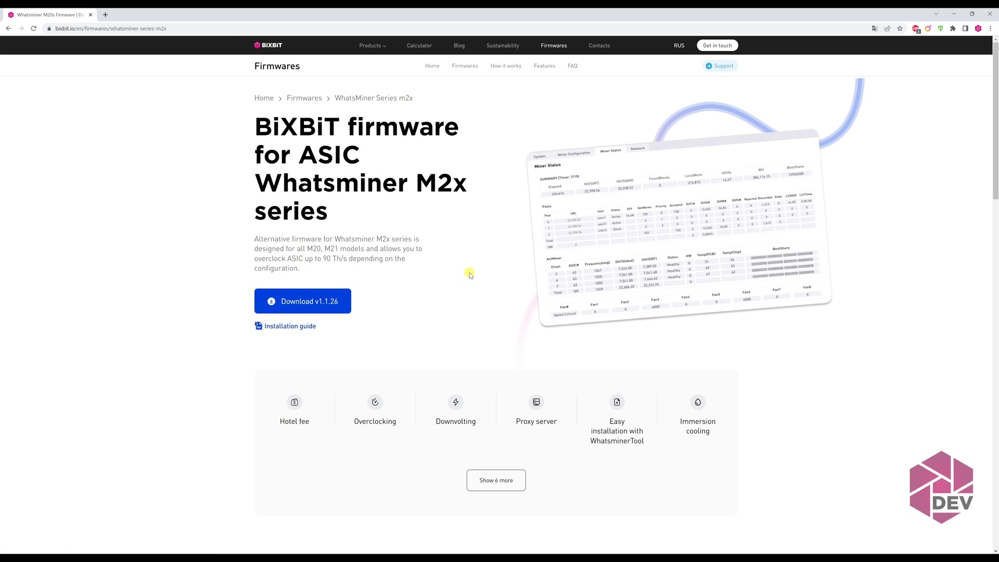
scroll(469, 271, down, 2)
scroll(465, 262, down, 10)
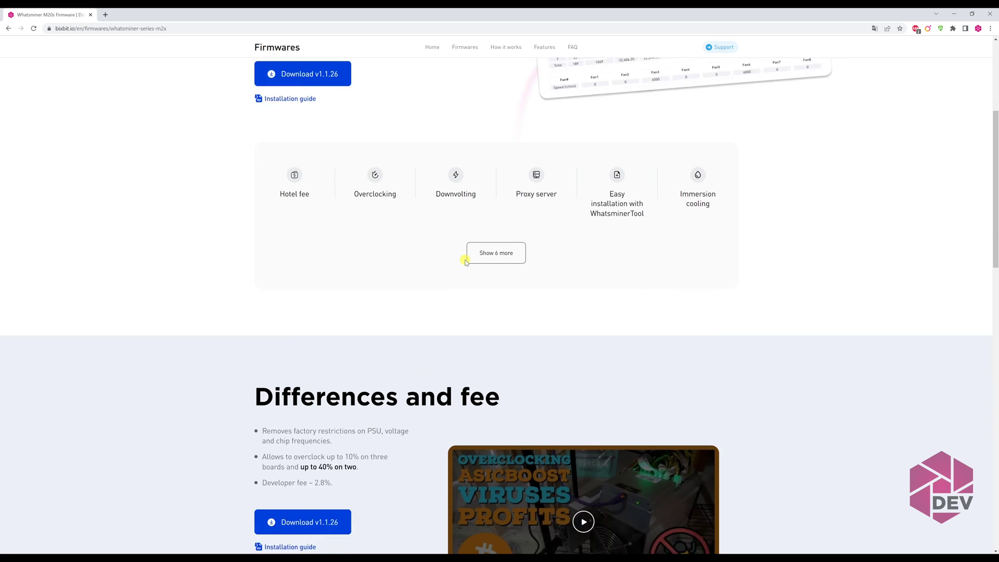
scroll(396, 307, down, 3)
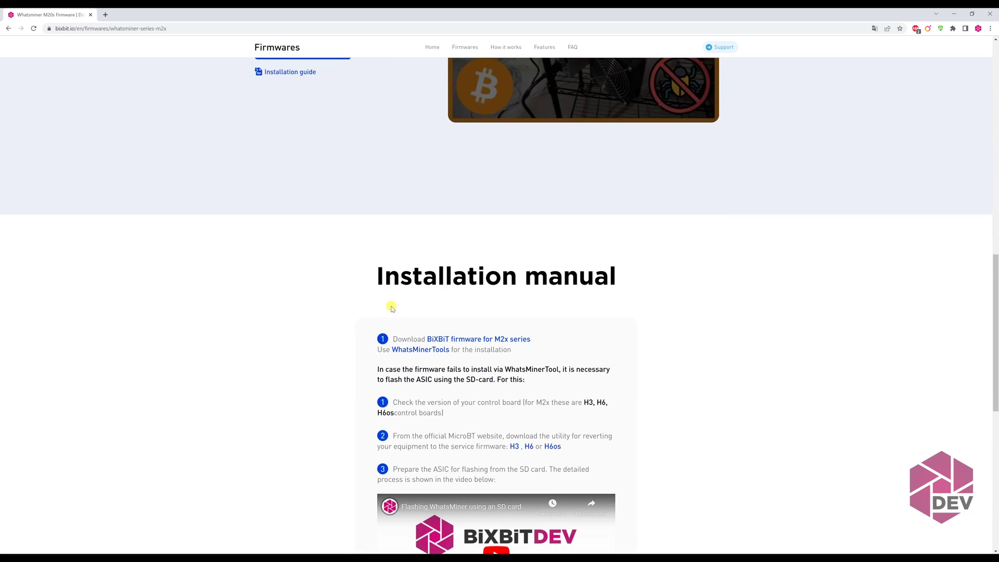
Read through the m2x Installation manual steps, scrolling back up afterwards
drag(373, 203, 624, 196)
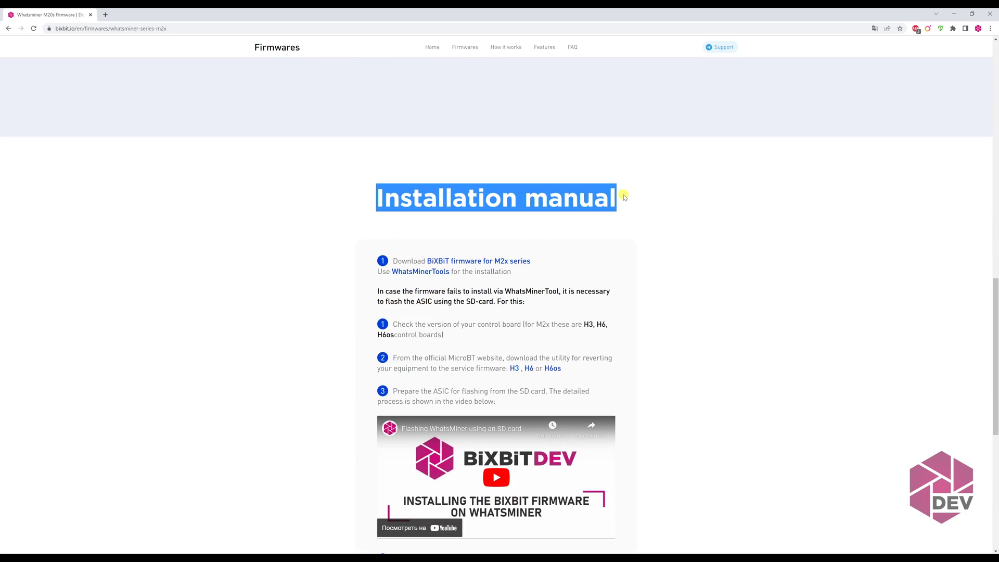
click(661, 220)
scroll(663, 268, down, 2)
scroll(662, 267, down, 2)
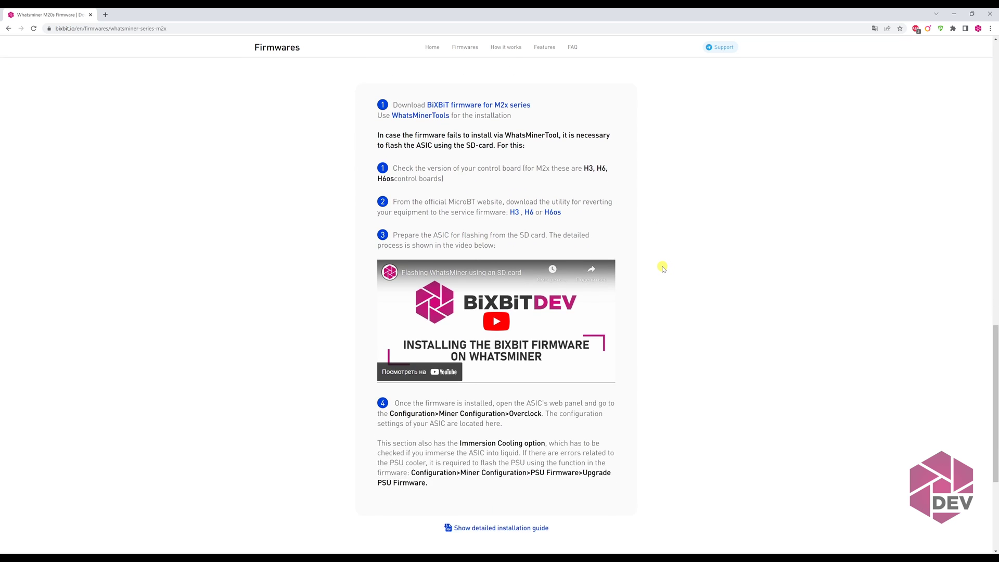
scroll(663, 267, up, 3)
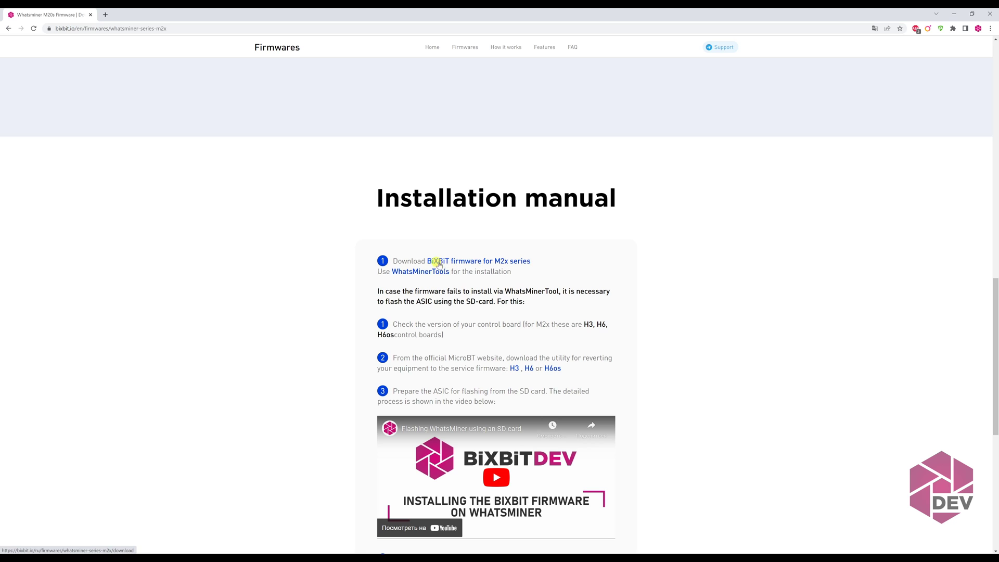
scroll(512, 295, down, 7)
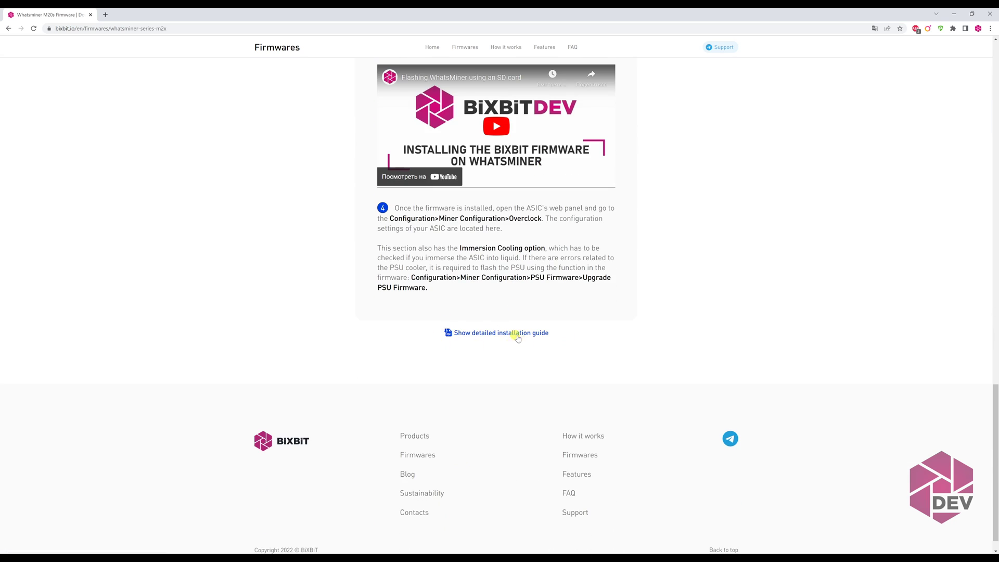
scroll(544, 348, up, 7)
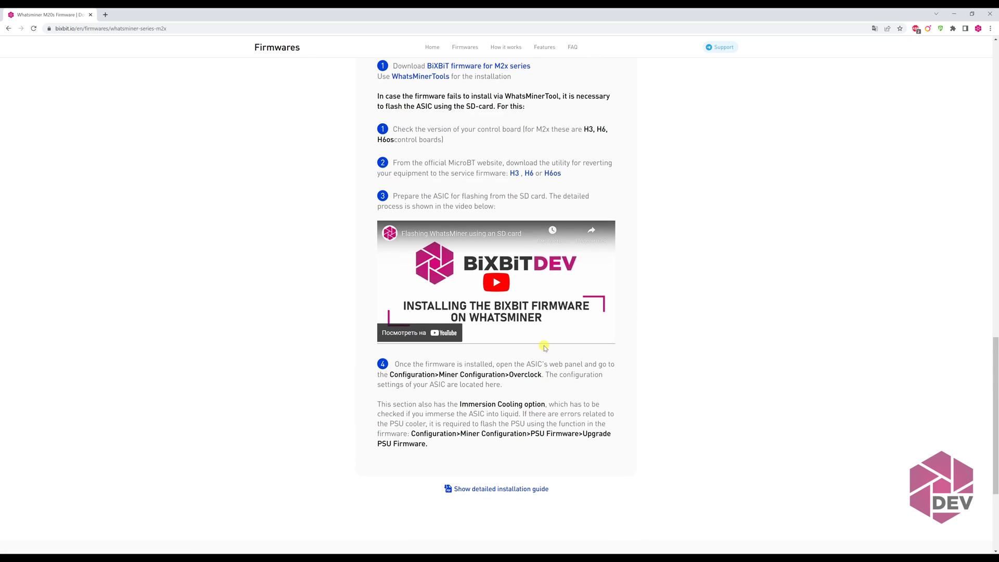
scroll(544, 348, up, 1)
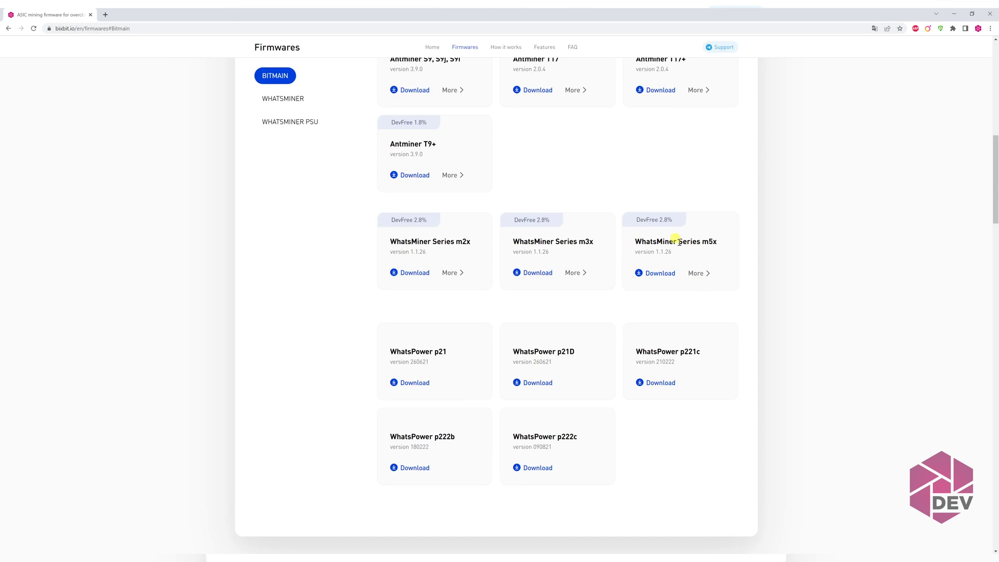
Open the WhatsMiner Series m5x details and download WhatsMinerTool from its Installation manual
drag(677, 241, 728, 243)
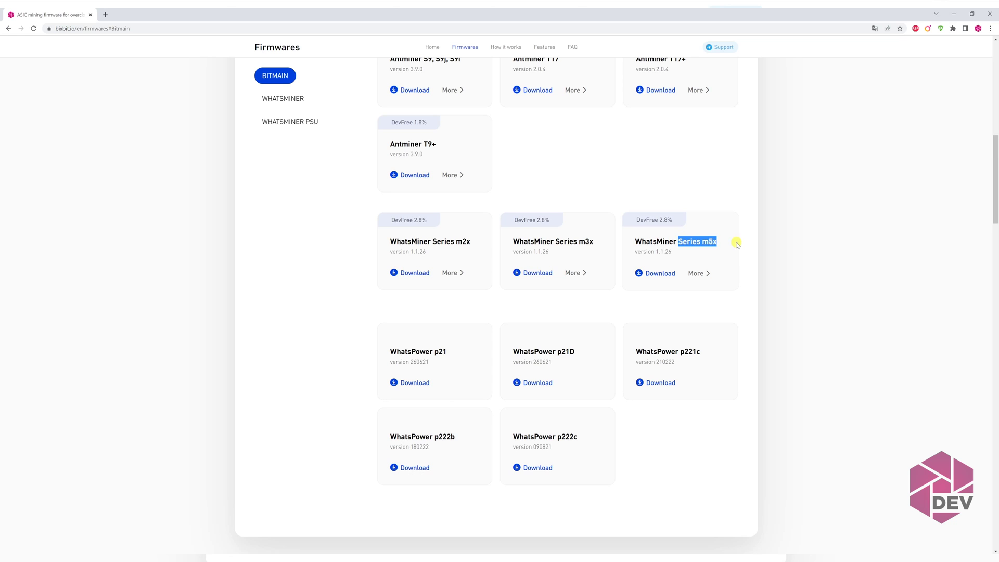
click(695, 274)
scroll(418, 283, down, 3)
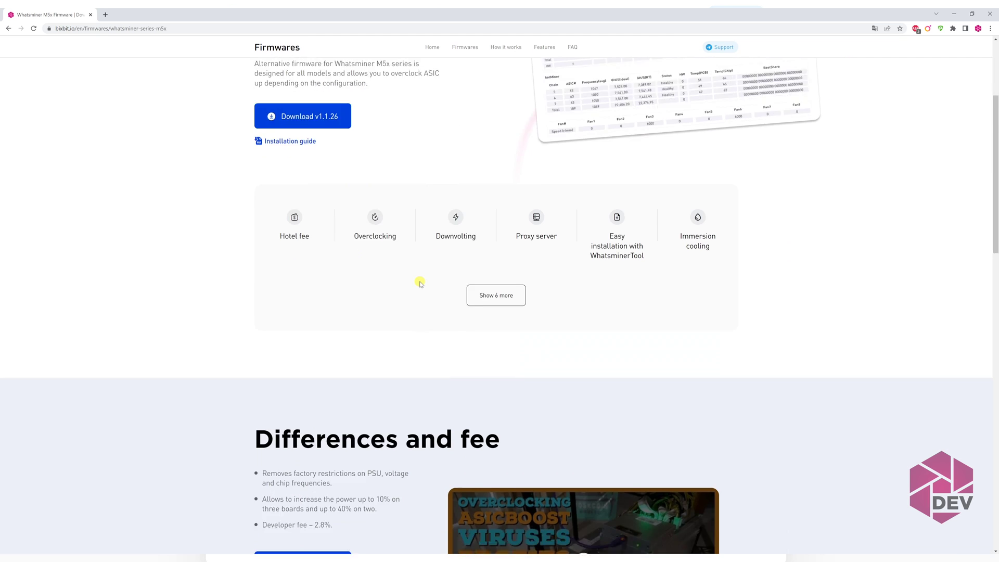
scroll(419, 281, down, 10)
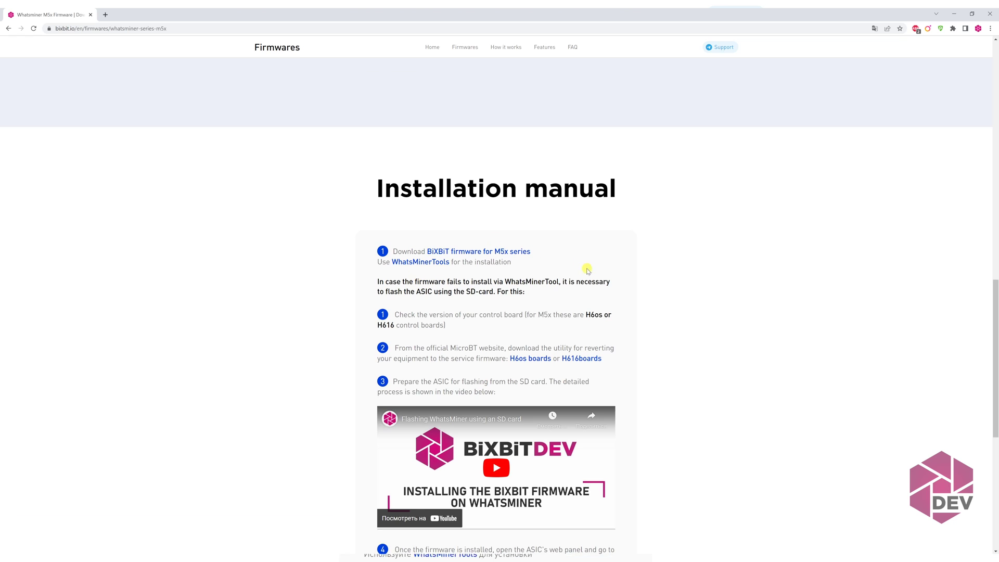
scroll(587, 270, down, 1)
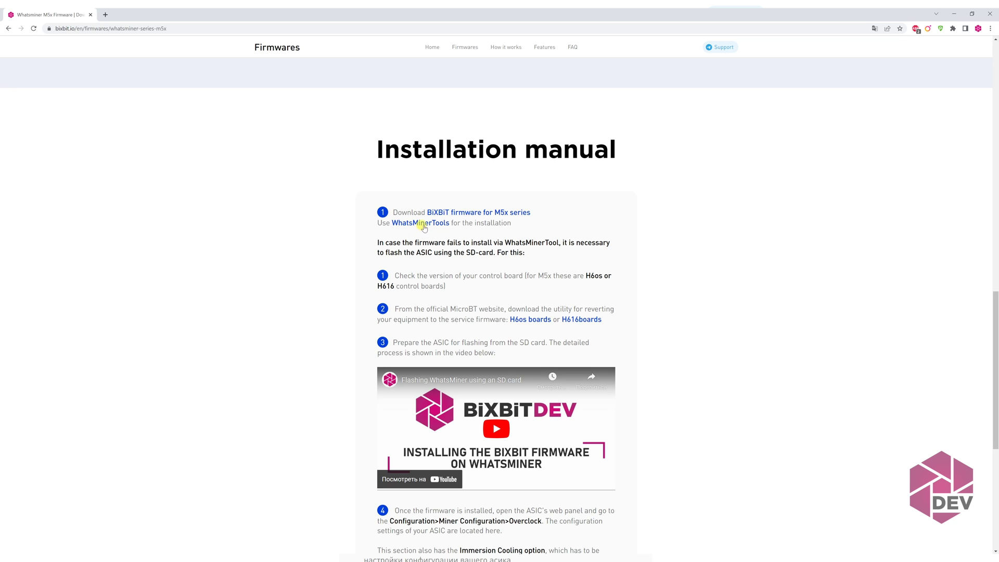
click(423, 225)
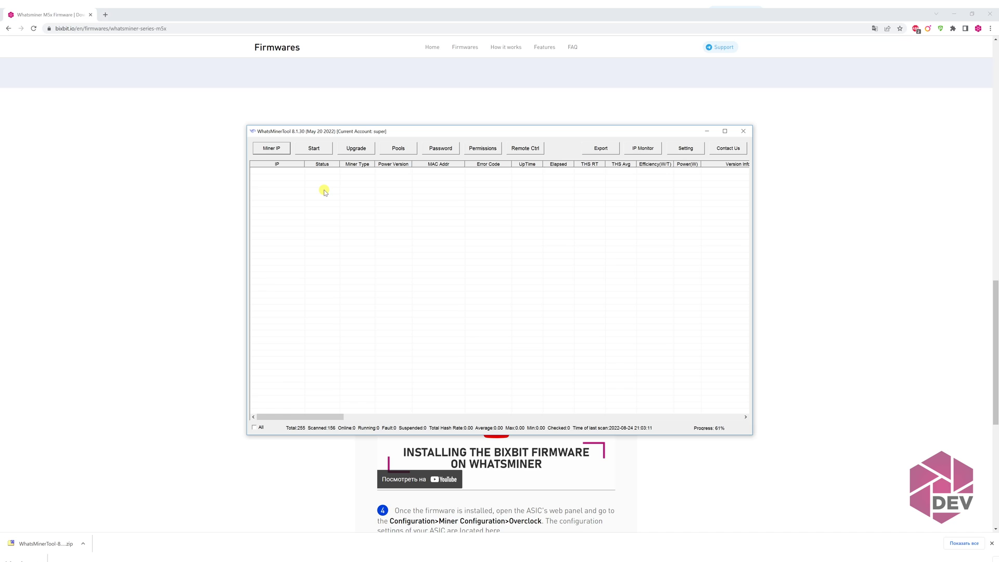
Add the 192.168.88.1–192.168.88.255 IP range and start monitoring, finding miner 192.168.88.172 at 53.02 TH/s
click(279, 149)
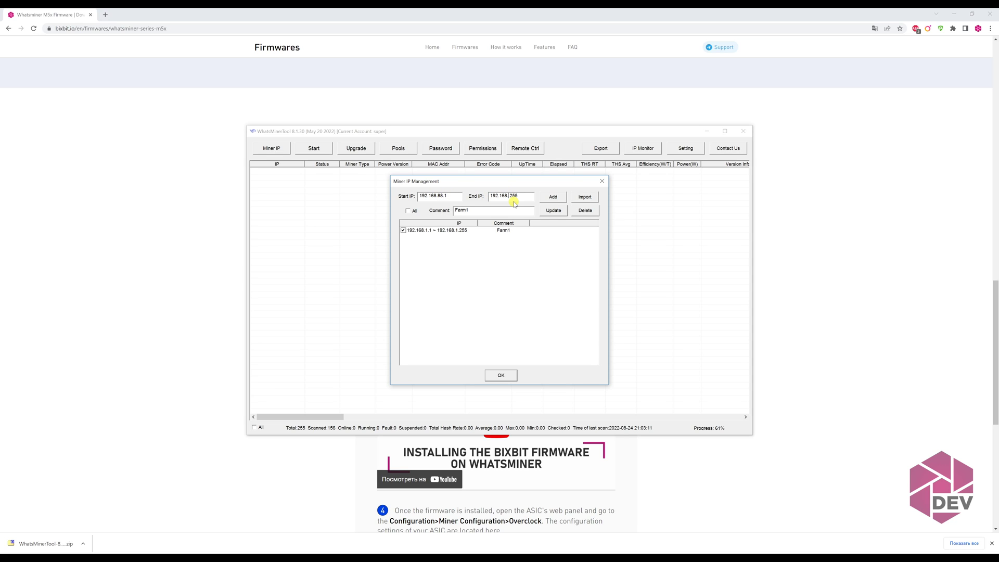
click(549, 197)
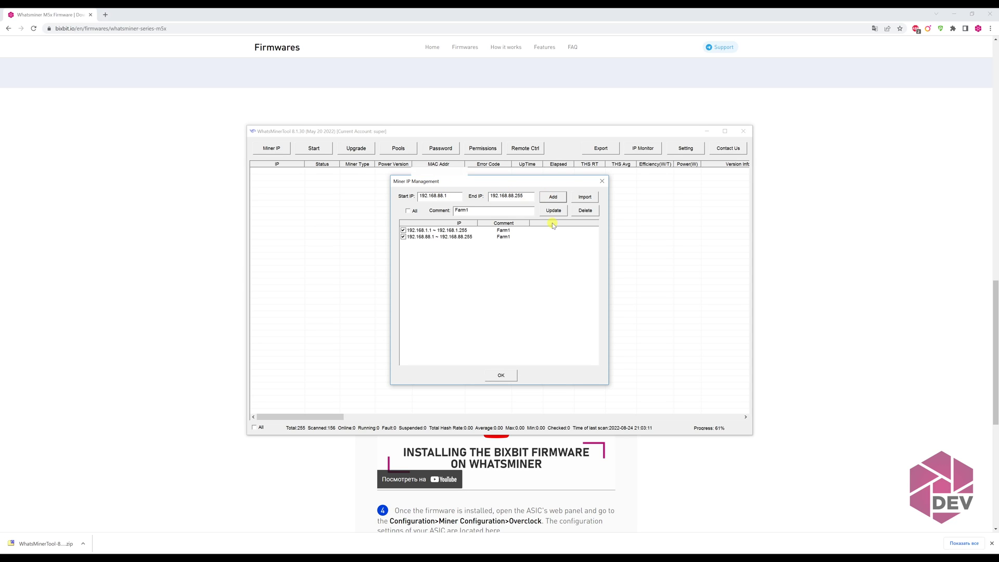
click(506, 376)
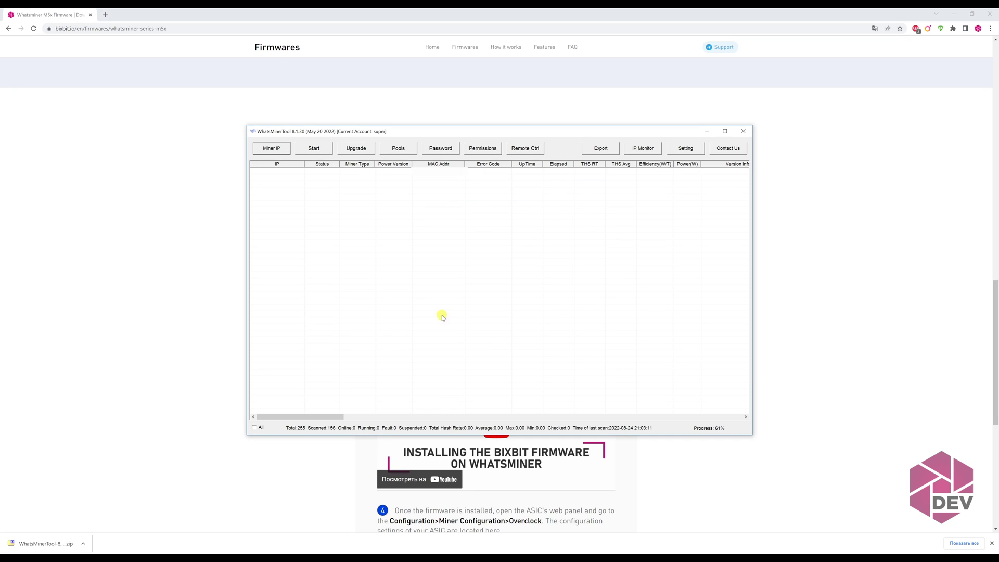
click(314, 150)
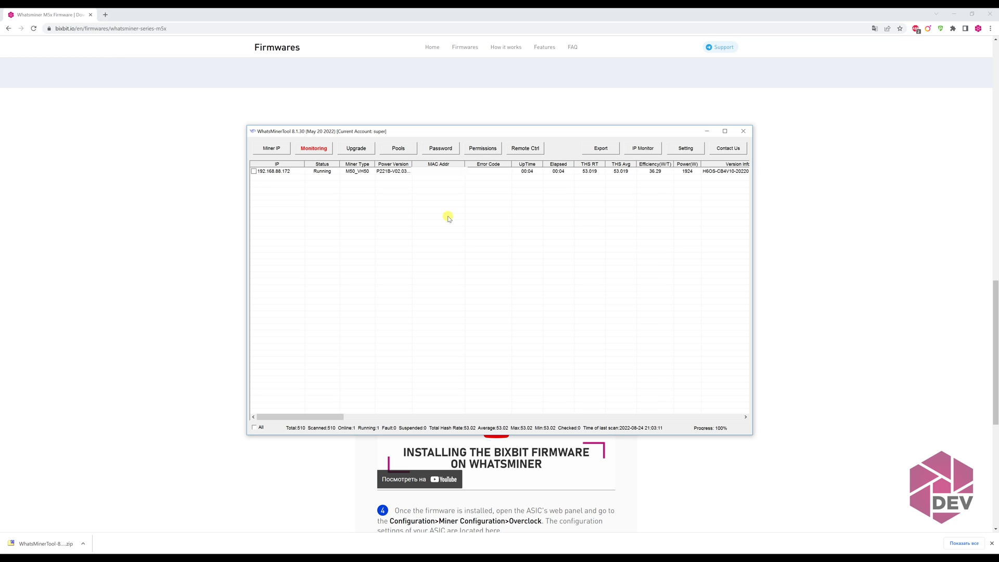
click(707, 131)
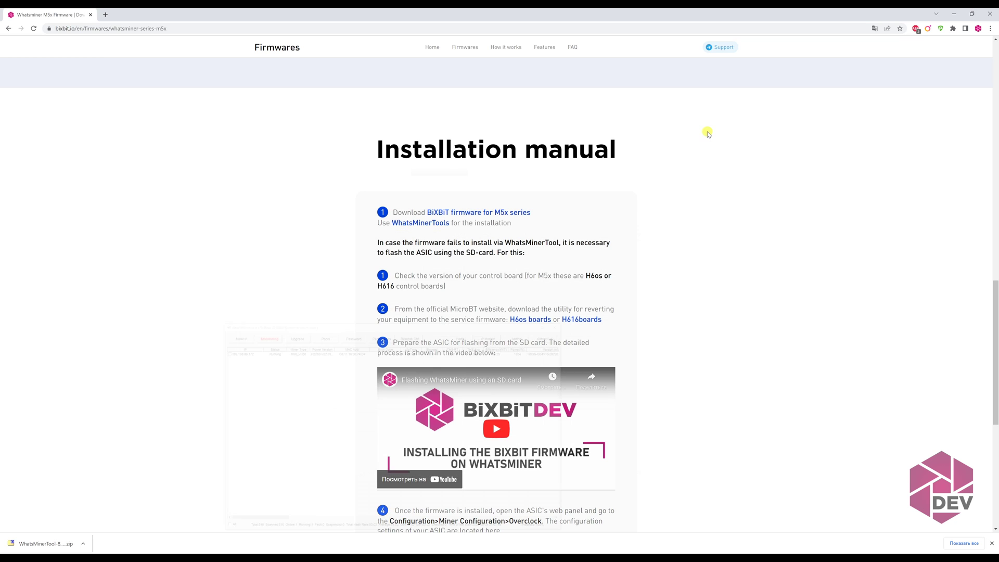
Download the 'BiXBiT firmware for M5x series' .bin file and return to WhatsMinerTool
click(471, 213)
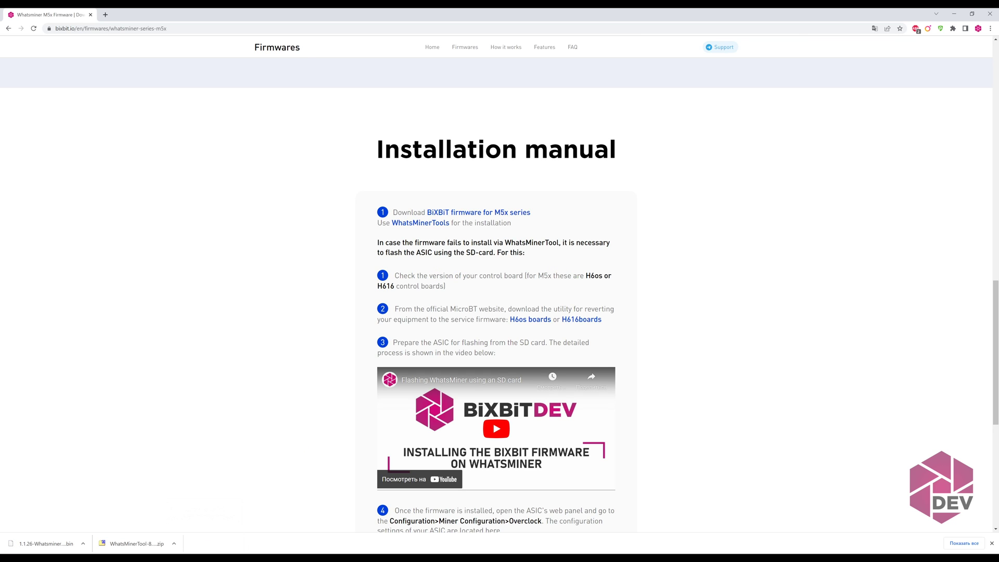
key(alt+Tab)
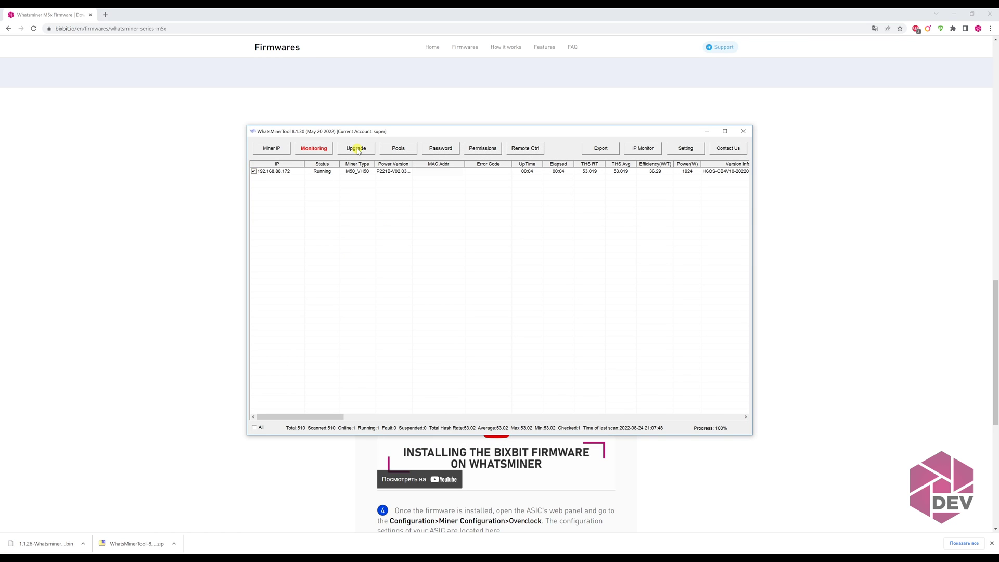
Flash the 1.1.26 BiXBiT .bin firmware to miner 192.168.88.172 until it reports Success
click(356, 149)
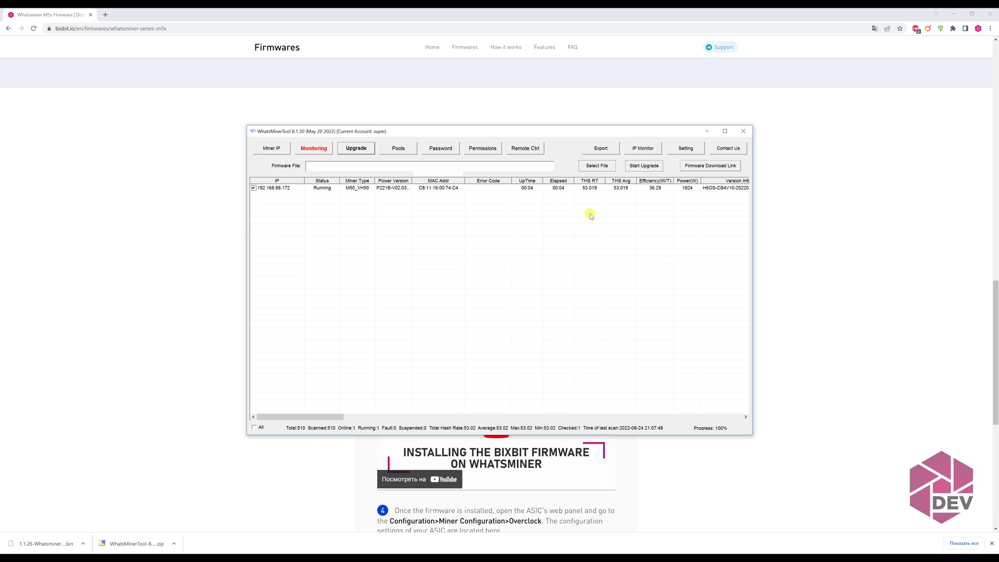
click(597, 165)
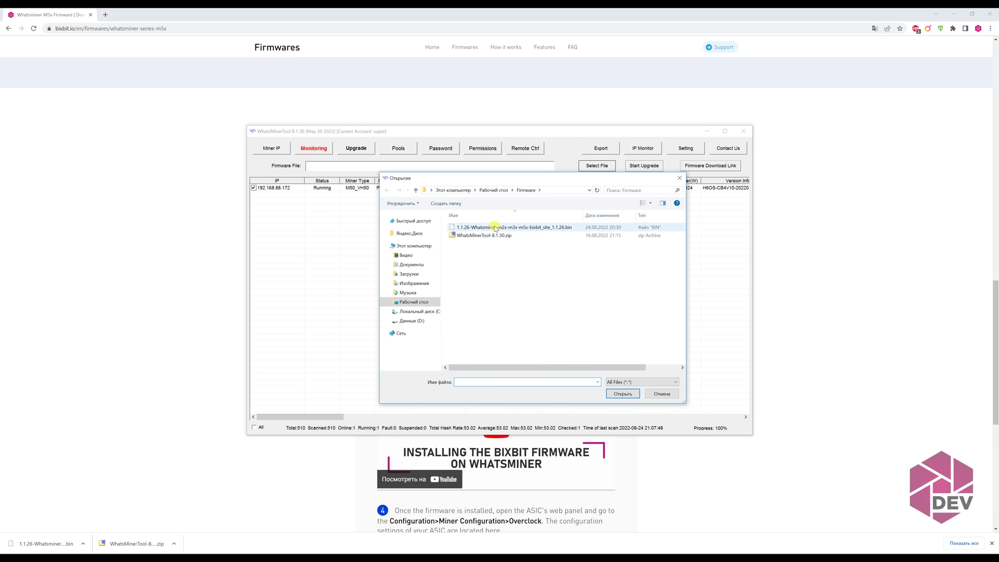
click(494, 228)
click(631, 394)
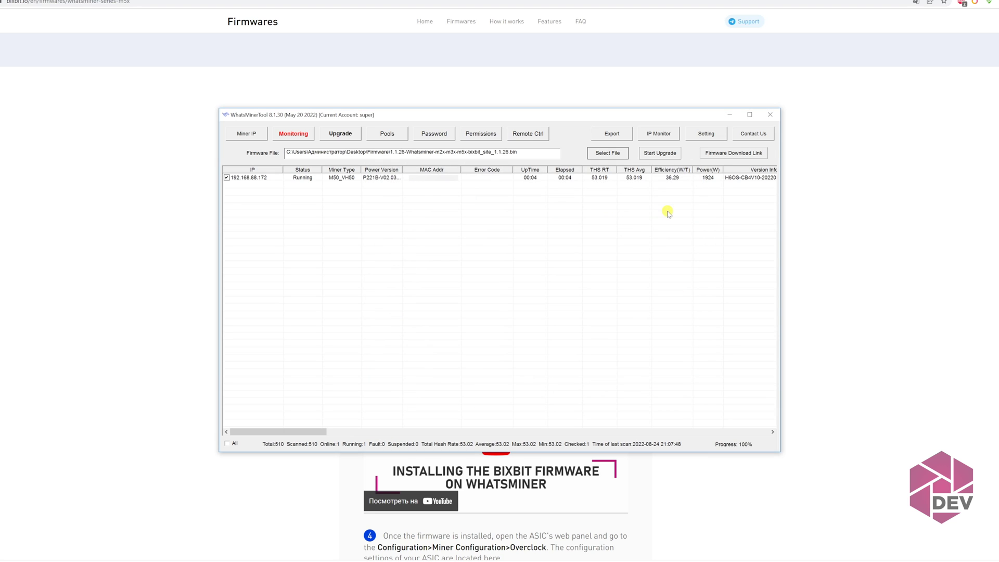
click(654, 154)
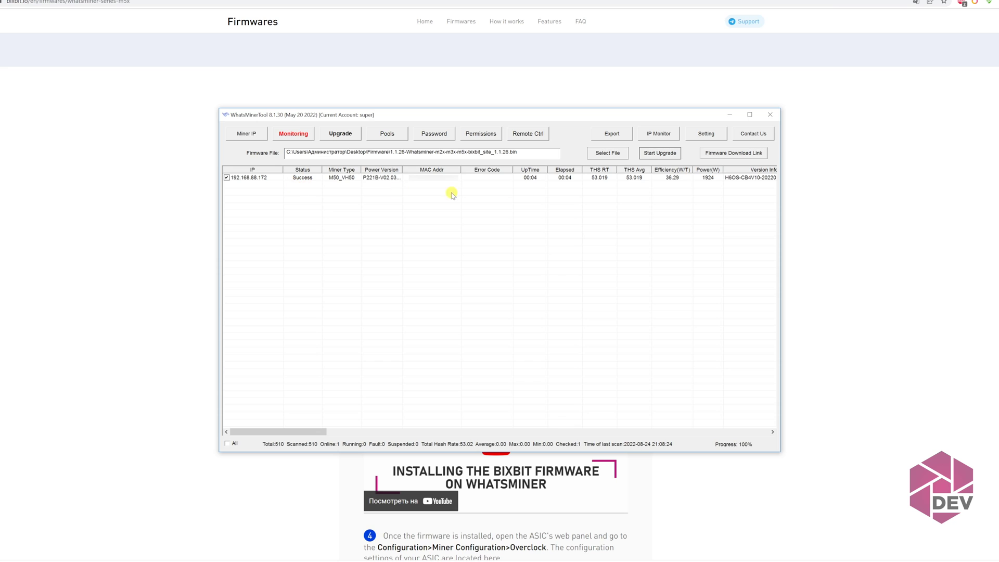
click(732, 115)
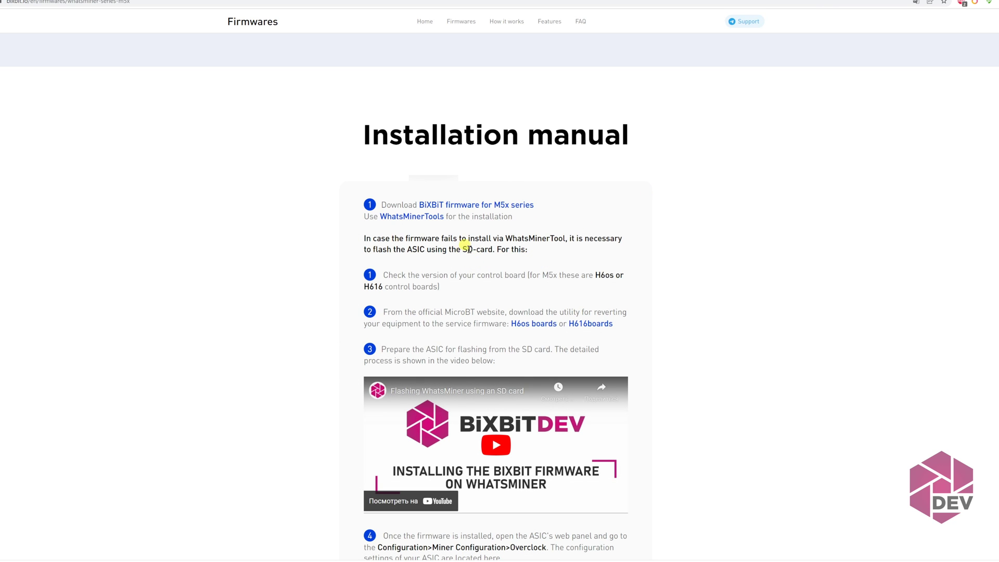
Highlight 'SD-card' in the installation manual and scroll through the flashing steps
drag(463, 249, 497, 249)
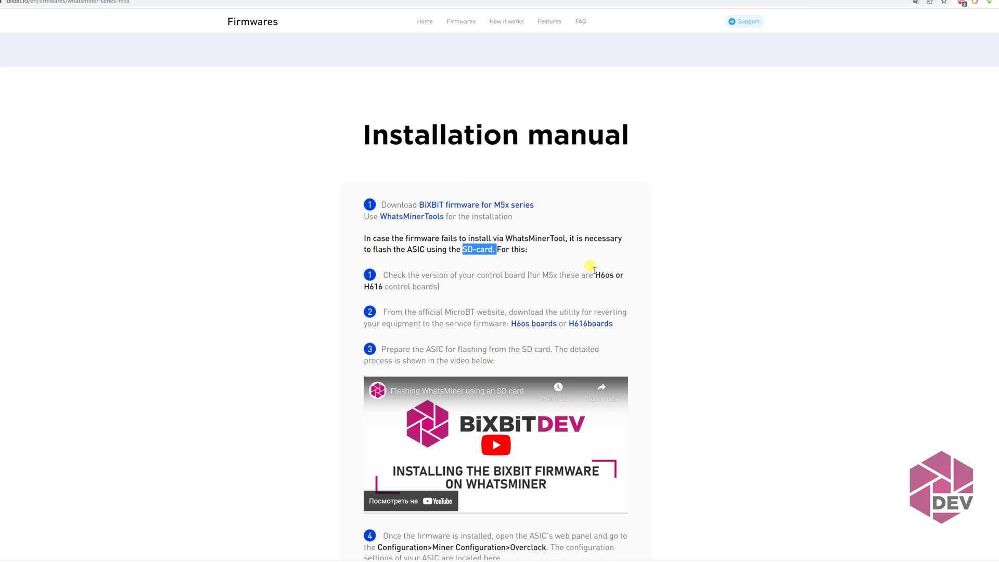
scroll(594, 270, down, 3)
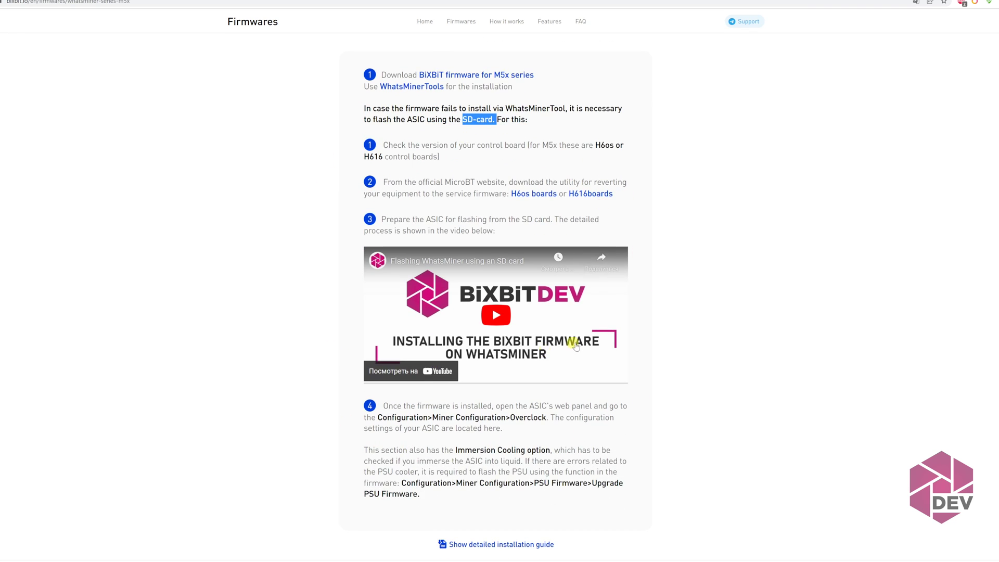
scroll(651, 328, up, 2)
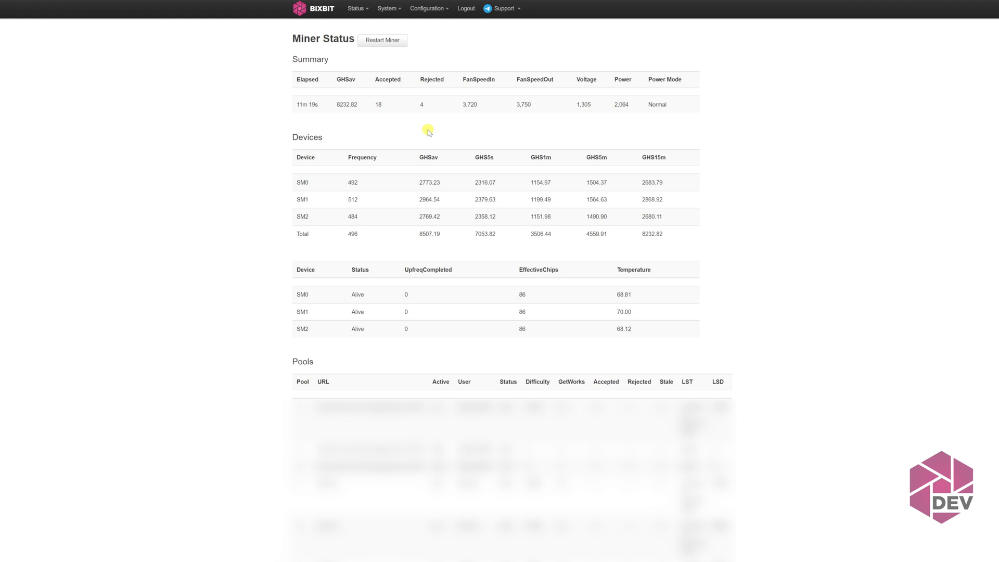
Start and confirm the P222B PSU firmware upgrade from Miner Configuration's PSU Firmware tab
click(426, 8)
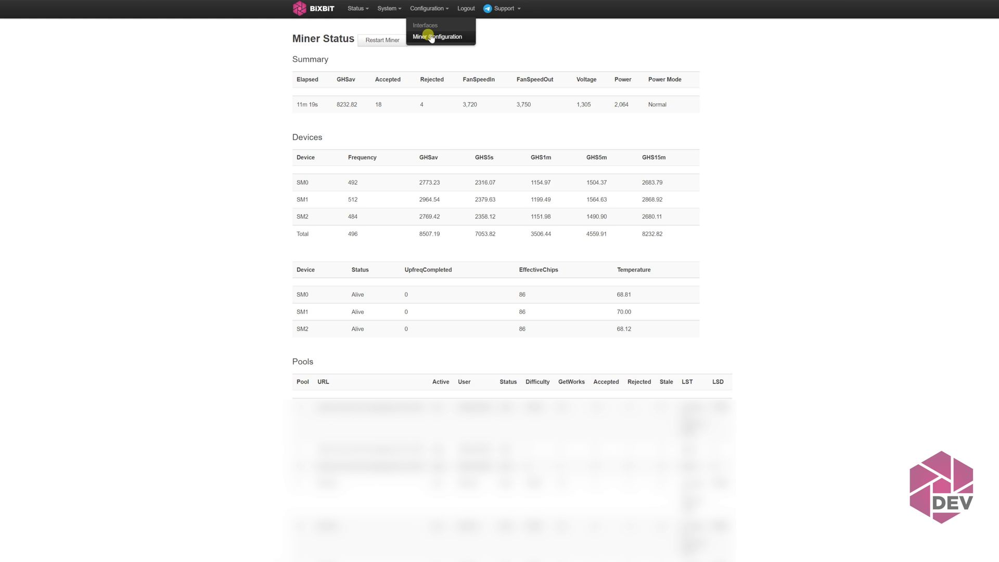
click(431, 36)
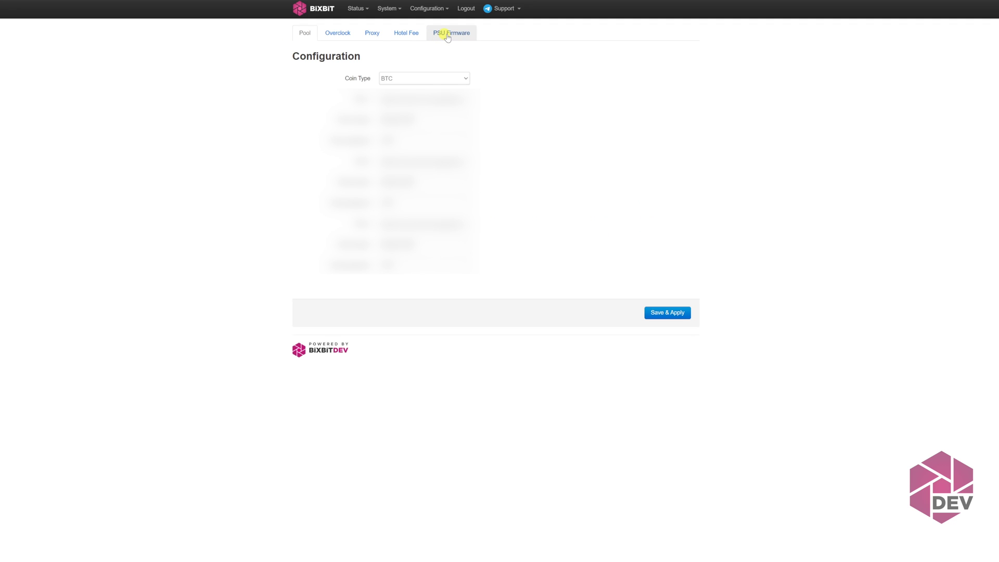
click(446, 36)
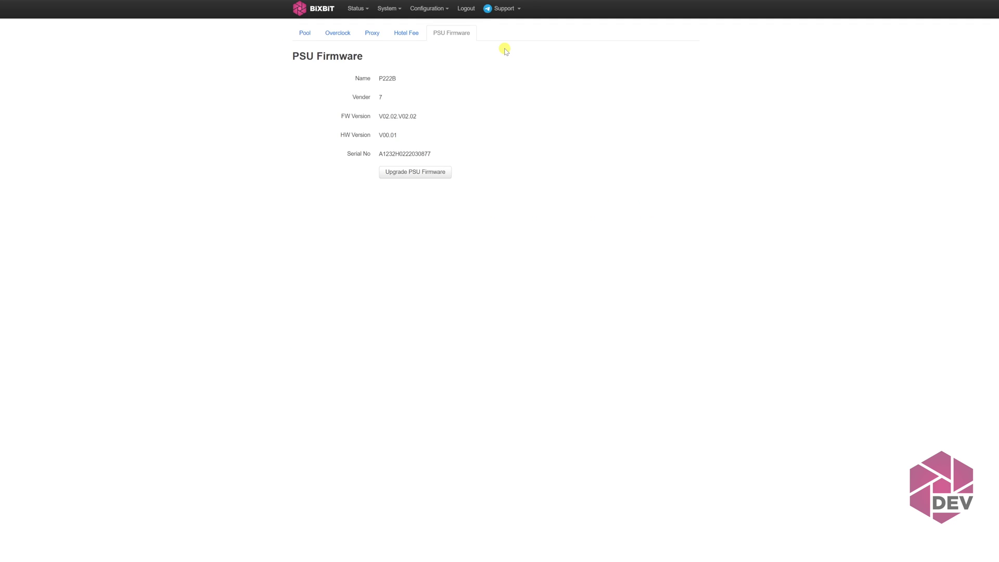
click(409, 174)
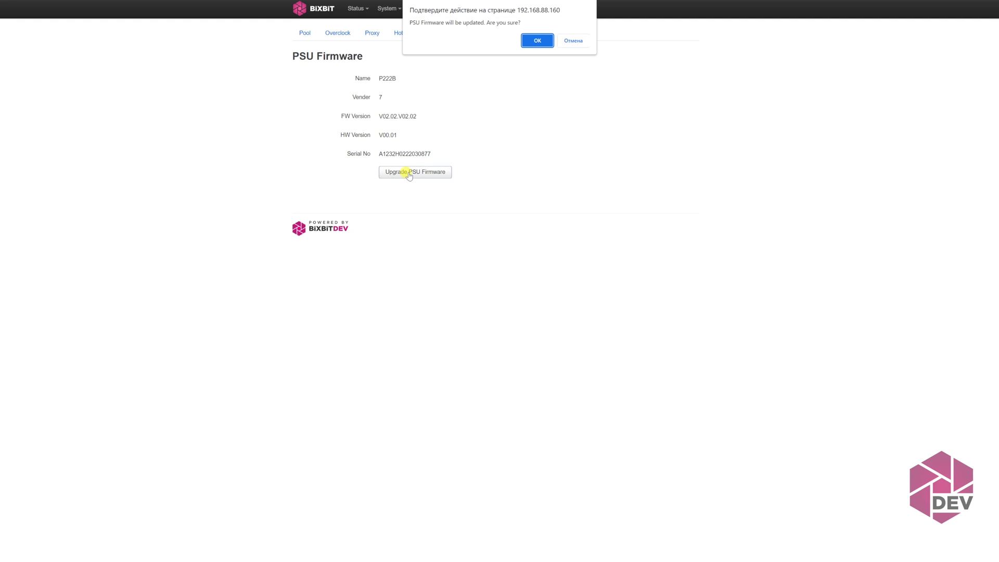
click(539, 41)
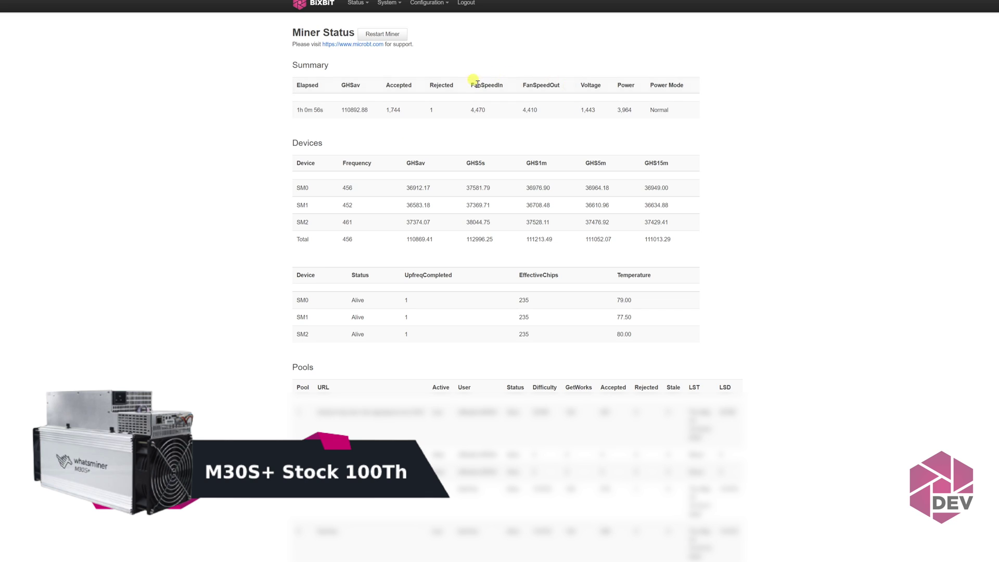
drag(341, 110, 374, 112)
drag(616, 111, 638, 112)
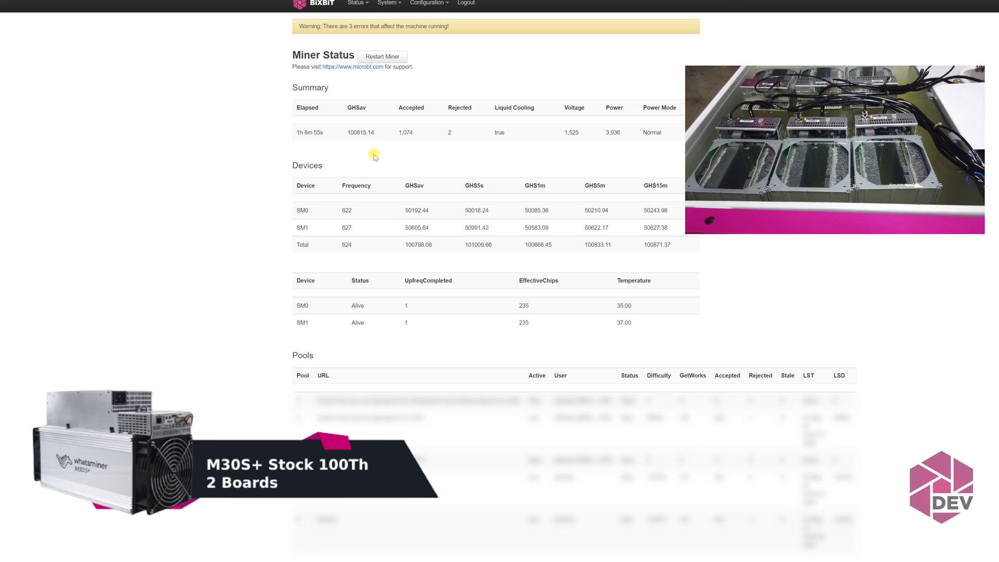
drag(348, 133, 381, 133)
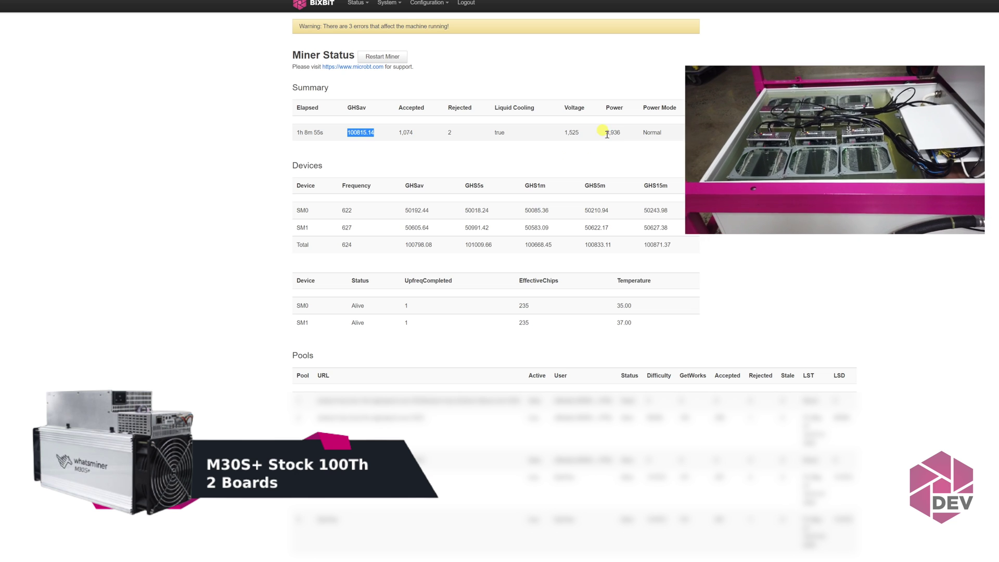
drag(604, 133, 626, 133)
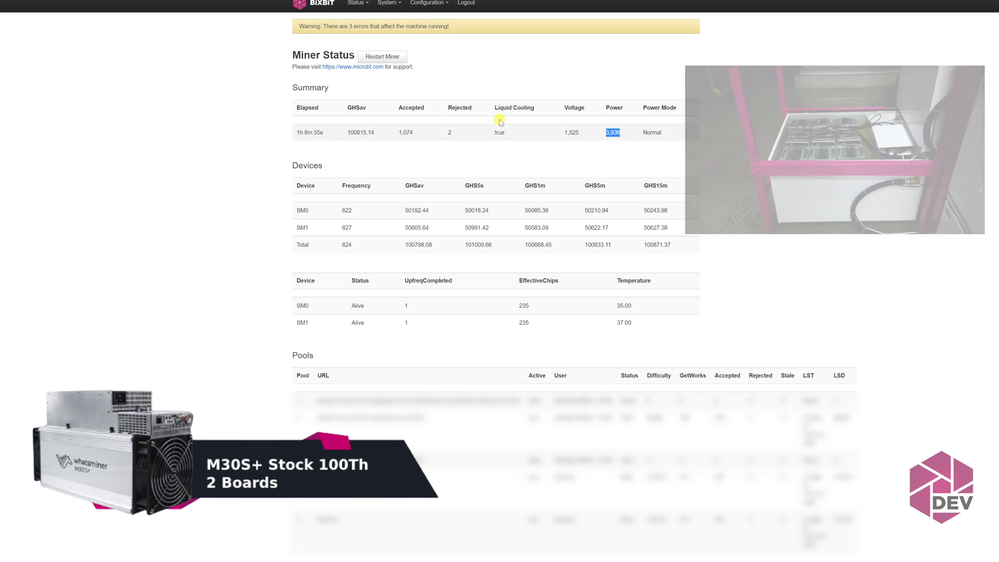
click(494, 109)
drag(494, 109, 550, 108)
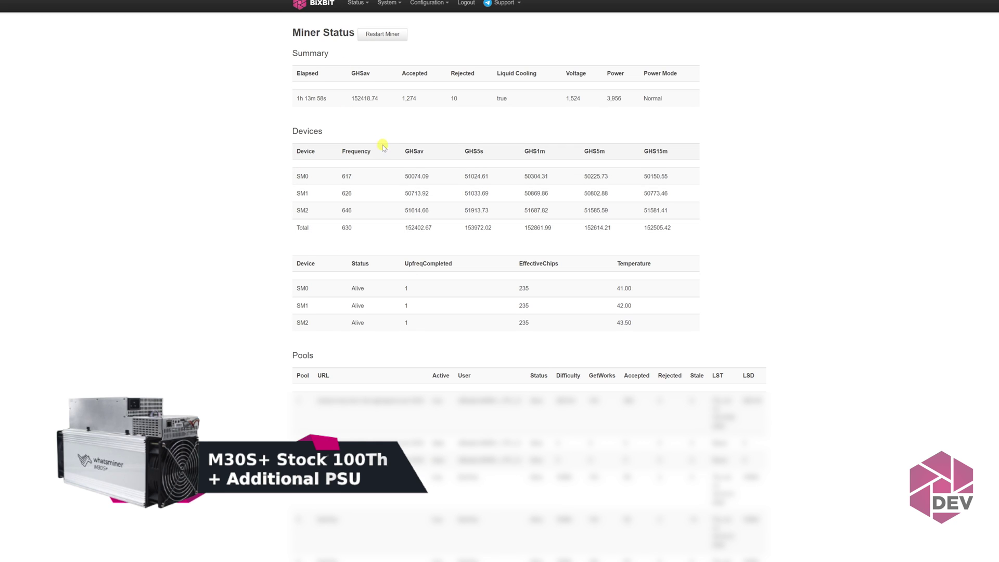
drag(350, 98, 387, 99)
click(502, 71)
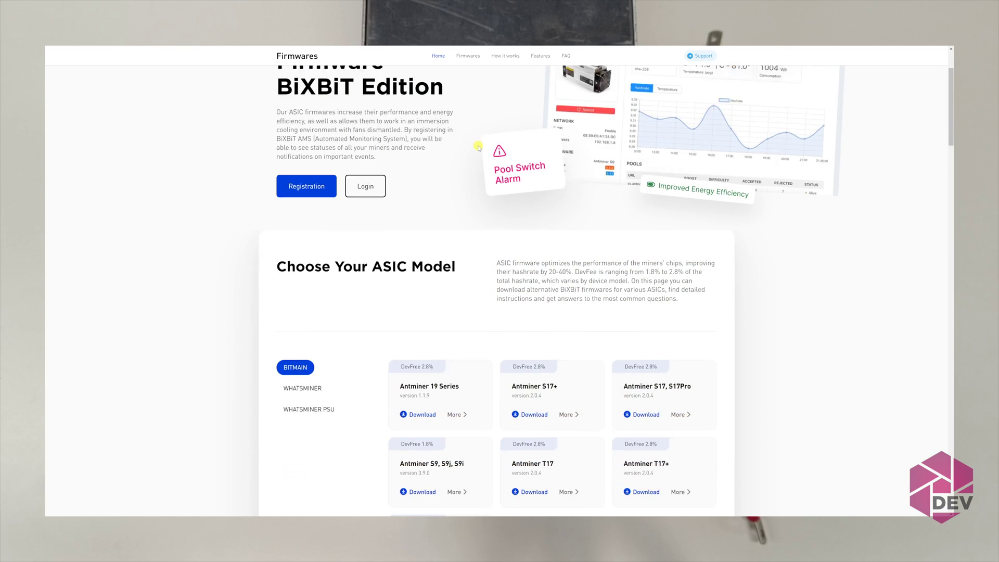
scroll(479, 147, down, 1)
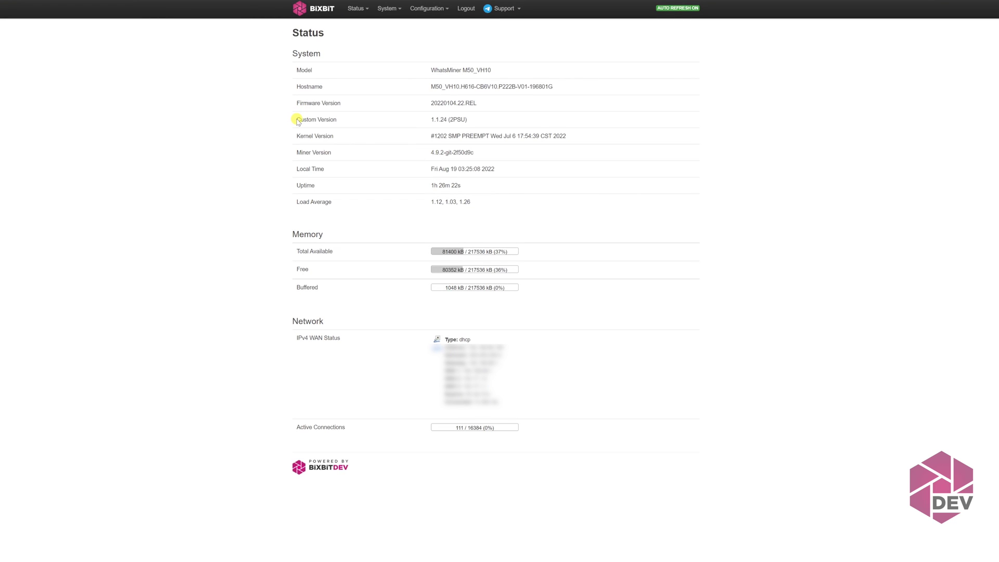
Highlight the Custom Version 1.1.24 (2PSU) and WhatsMiner M50_VH10 model rows on the Status page
drag(297, 121, 500, 119)
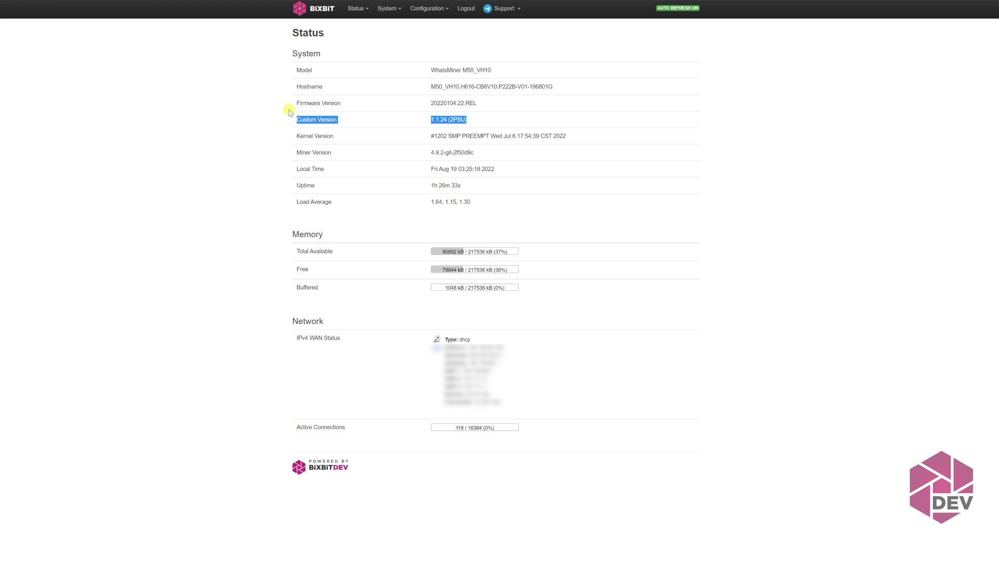
click(428, 71)
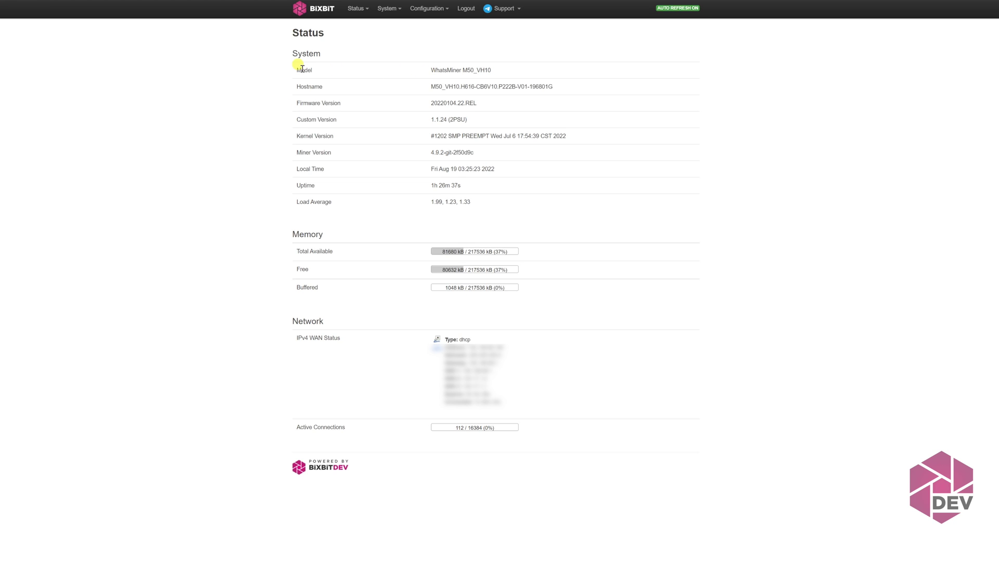
drag(298, 71, 493, 72)
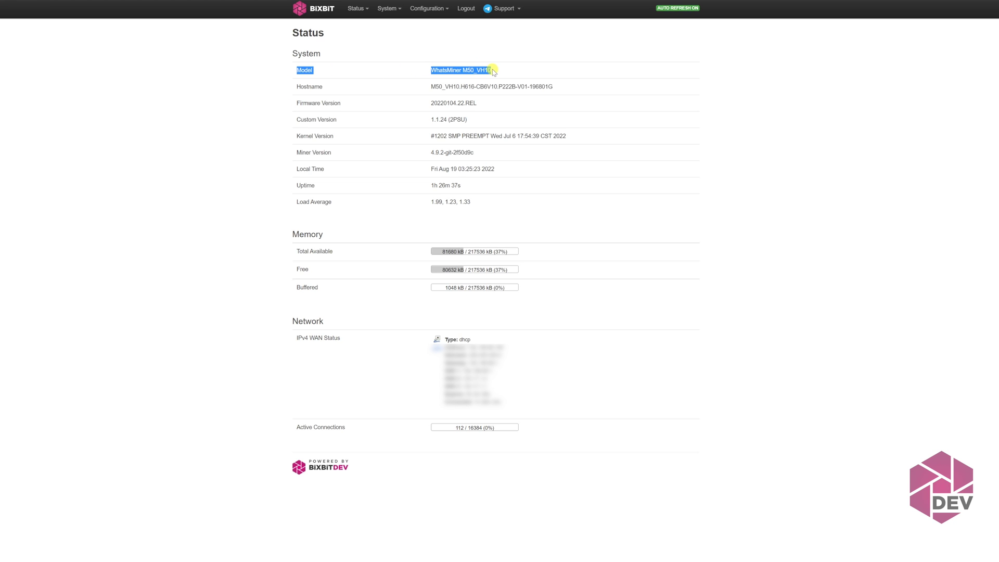
click(522, 70)
Open Miner Configuration's Overclock tab, enable Liquid cooling and show the Advanced Options
mouse_move(426, 10)
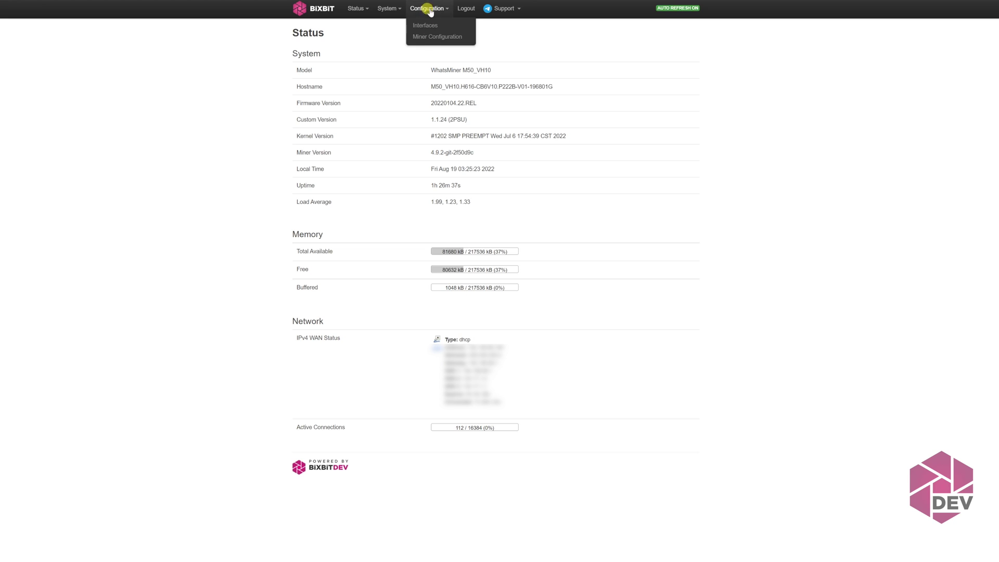
click(430, 38)
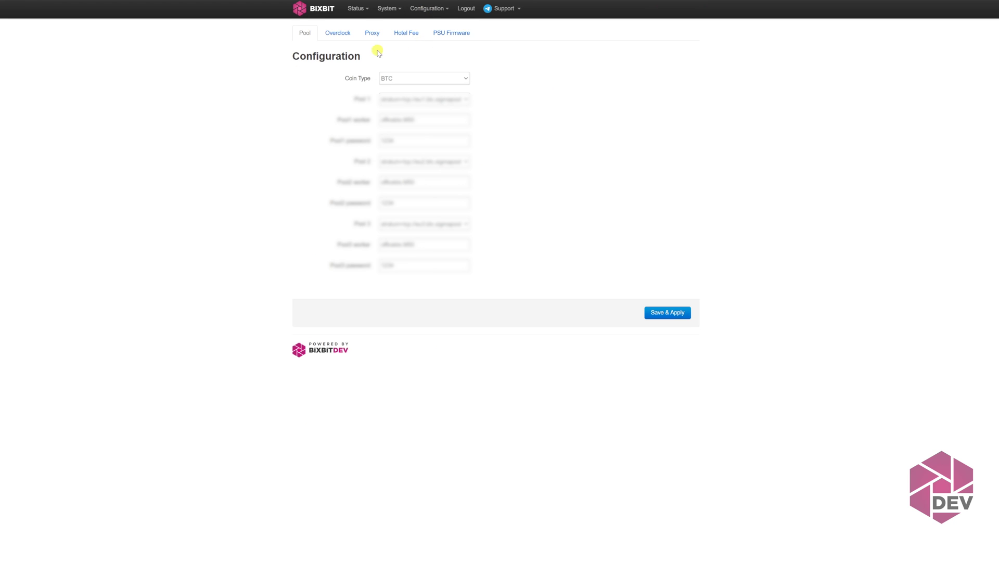
click(337, 41)
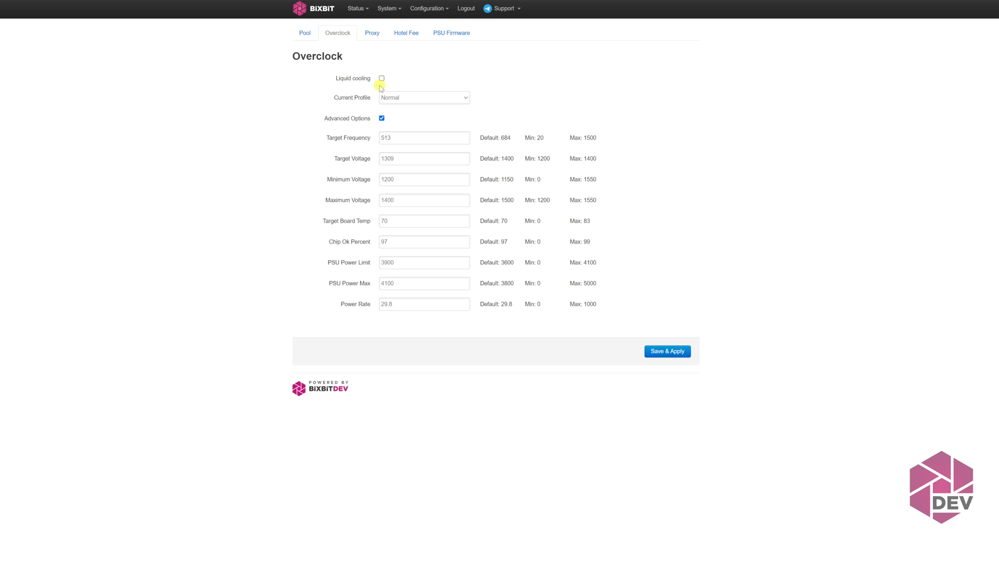
click(381, 79)
click(360, 119)
click(361, 118)
Review the Target Frequency, Target Voltage and PSU Power Limit fields and select the Target Voltage value
click(372, 140)
drag(372, 140, 372, 162)
drag(370, 264, 316, 262)
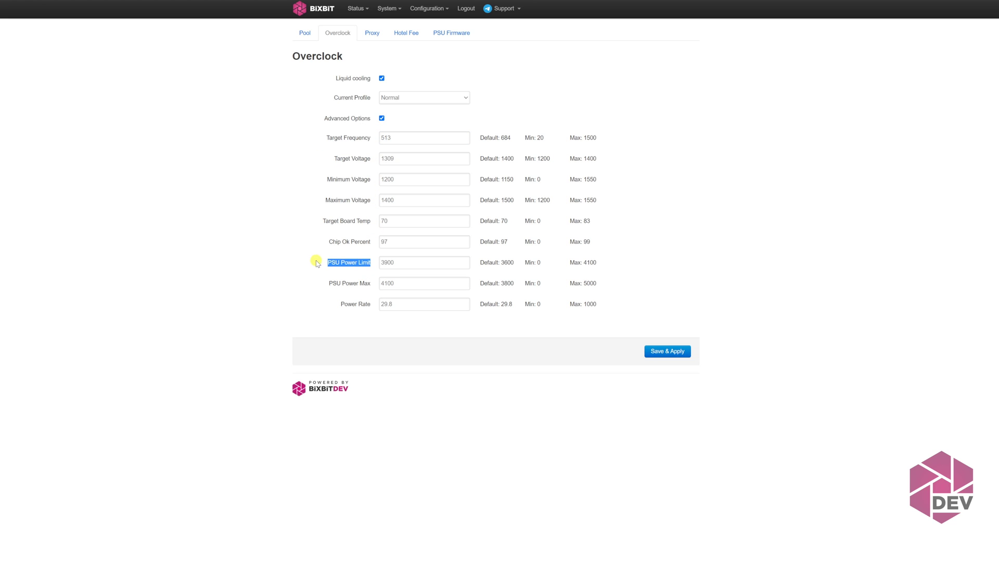
click(290, 251)
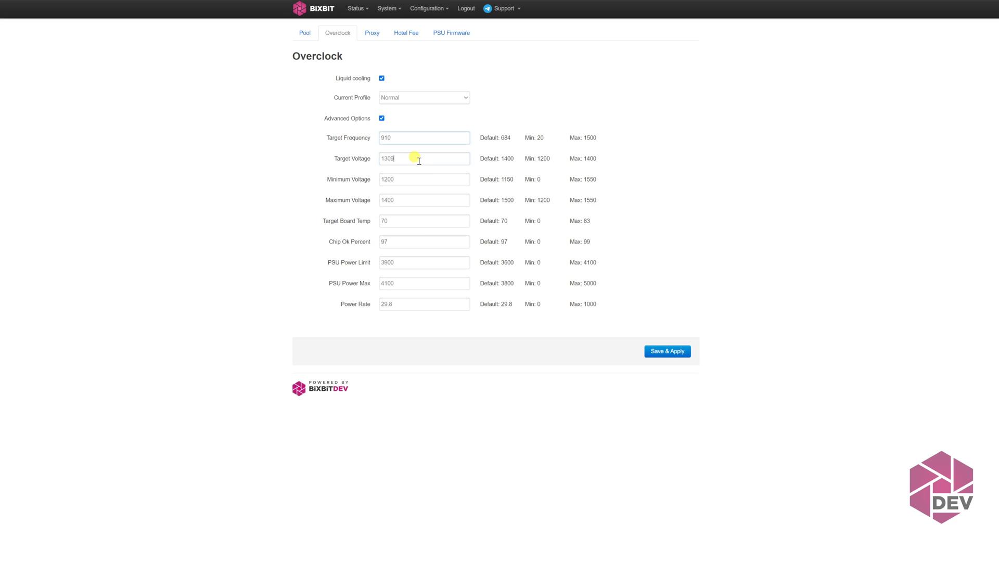
drag(415, 158, 339, 163)
Set Target Voltage 1320, Minimum Voltage 1290 and Maximum Voltage 1350
text(1320)
drag(408, 179, 333, 180)
text(1290)
drag(406, 200, 344, 204)
text(1350)
click(364, 212)
Check PSU Power Limit 3900 and PSU Power Max 4100, then save and apply the overclock settings
drag(342, 263, 374, 265)
double_click(345, 283)
click(409, 260)
drag(413, 262, 329, 262)
click(401, 283)
drag(401, 282, 300, 278)
click(401, 138)
click(654, 352)
key(Return)
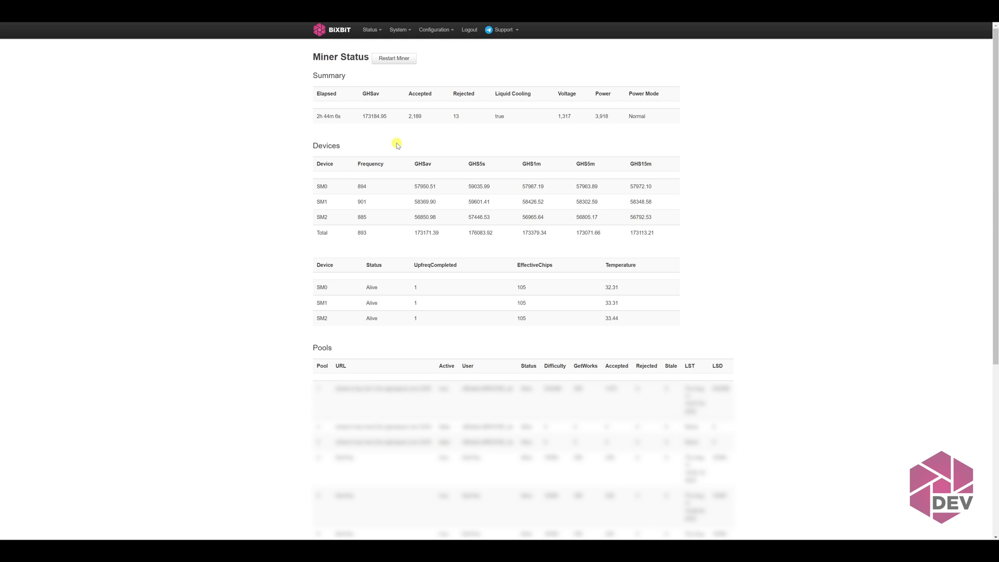
Highlight the average hashrates 173184.95, 152418.74 and 103710.32 GHSav on the miners' status pages
drag(358, 116, 390, 116)
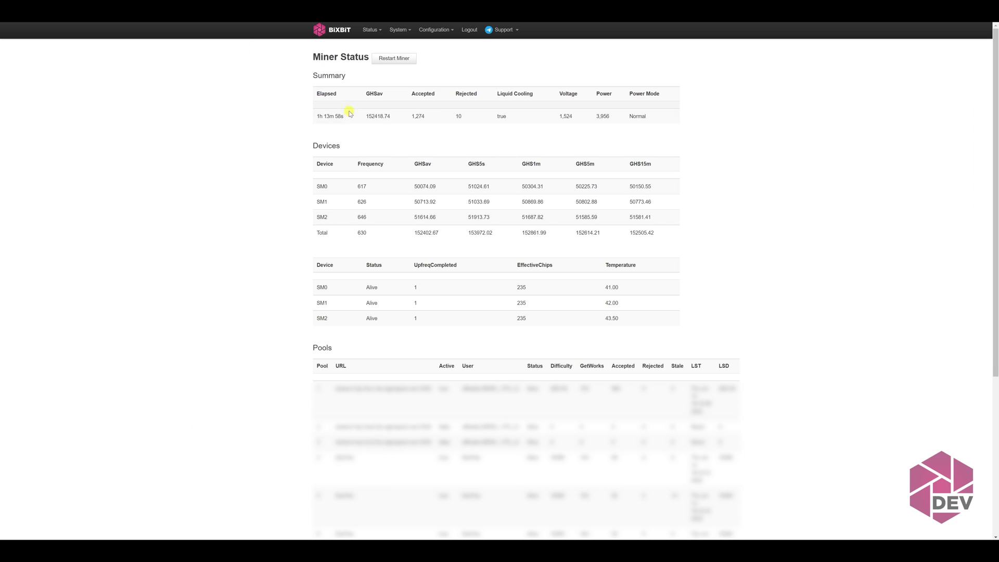
drag(364, 116, 400, 117)
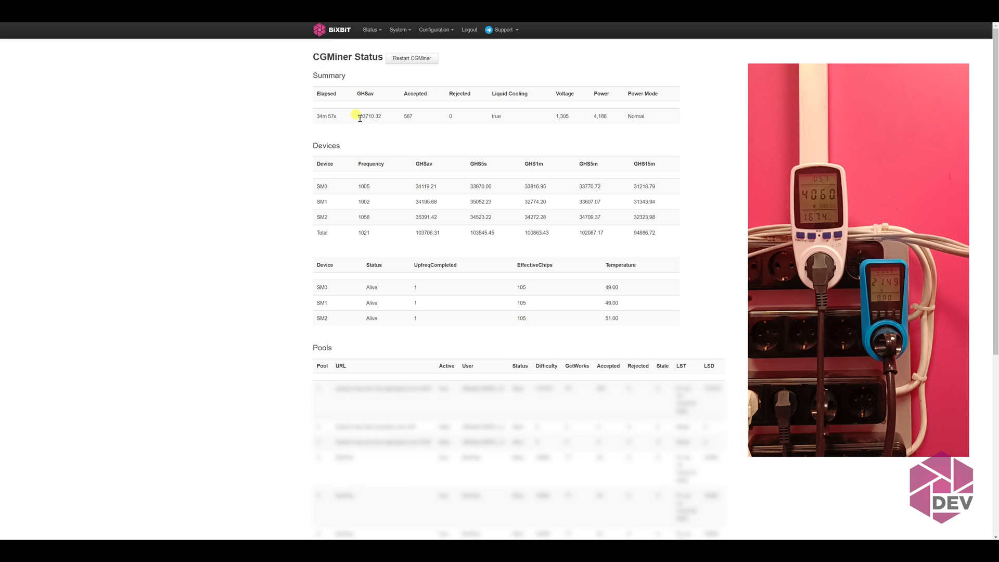
drag(357, 116, 385, 117)
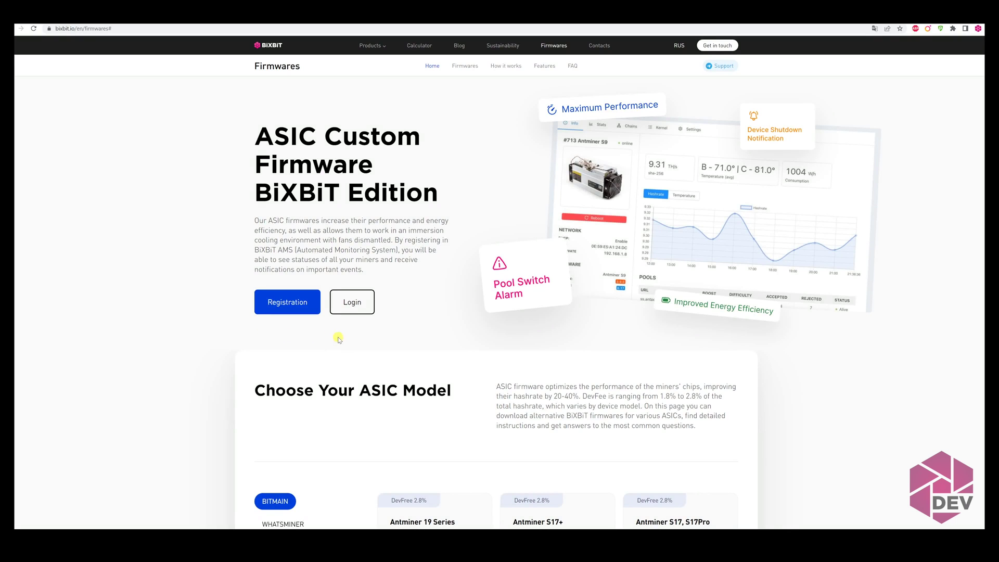
Log in to AMS and view the miners list with its overall hashrate and temperature charts
click(351, 306)
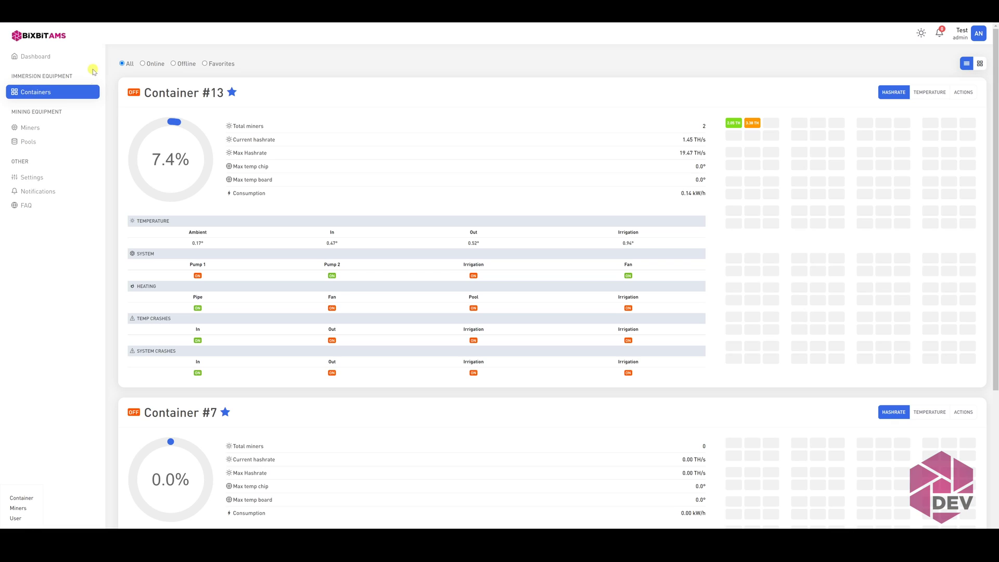
click(34, 129)
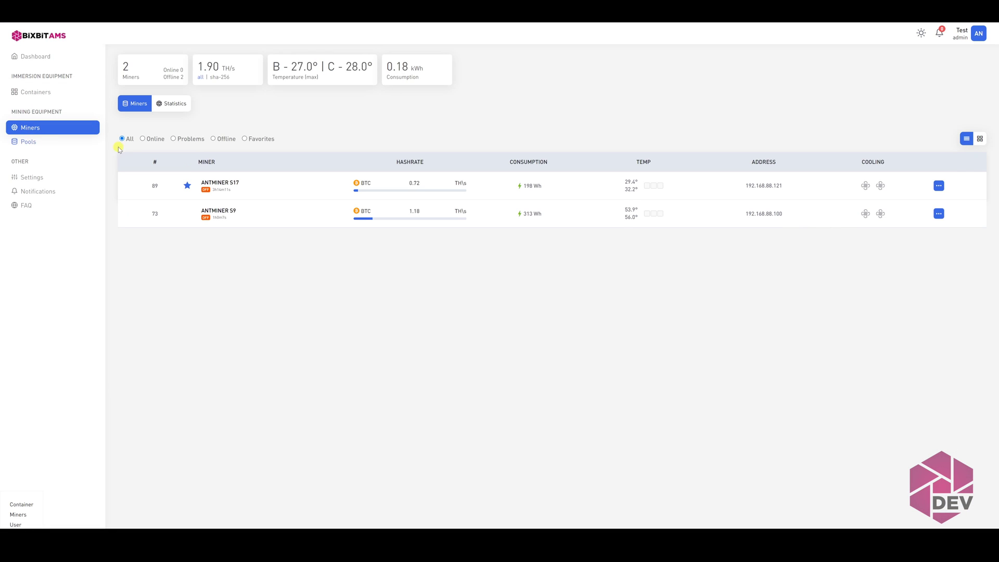
click(176, 104)
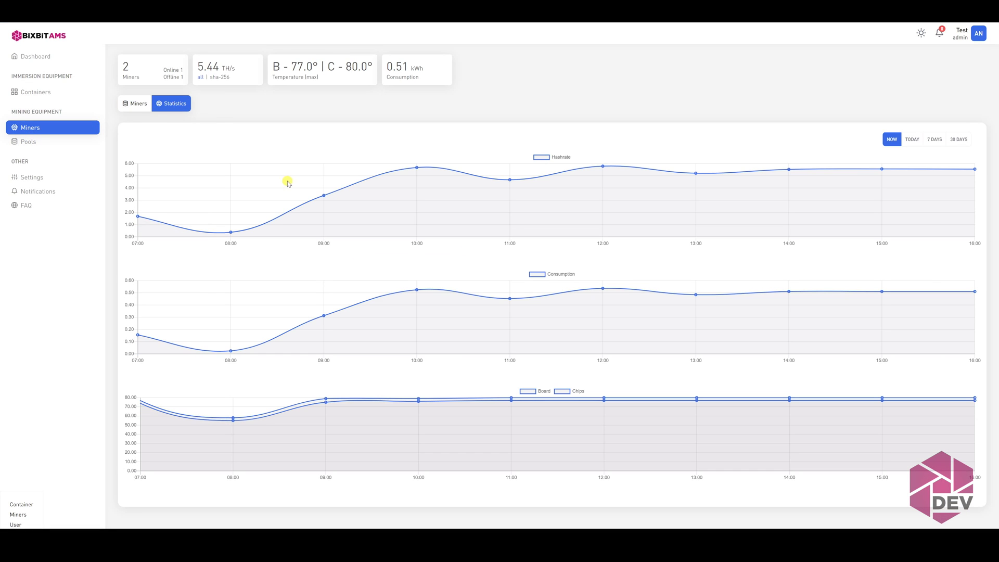
click(136, 103)
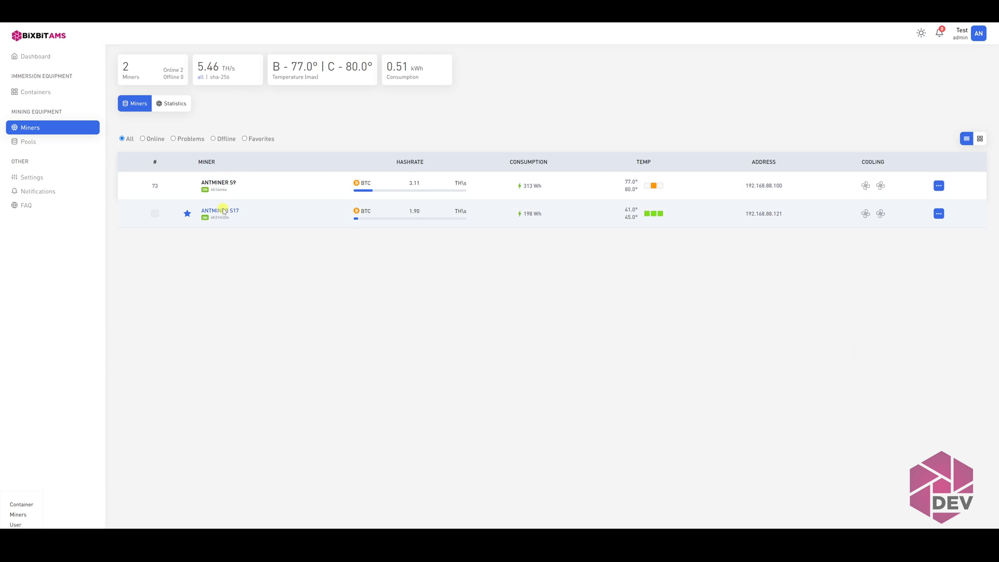
Inspect the #89 Antminer S17's statistics, per-chip hashrates, miner log and info
click(223, 211)
click(164, 65)
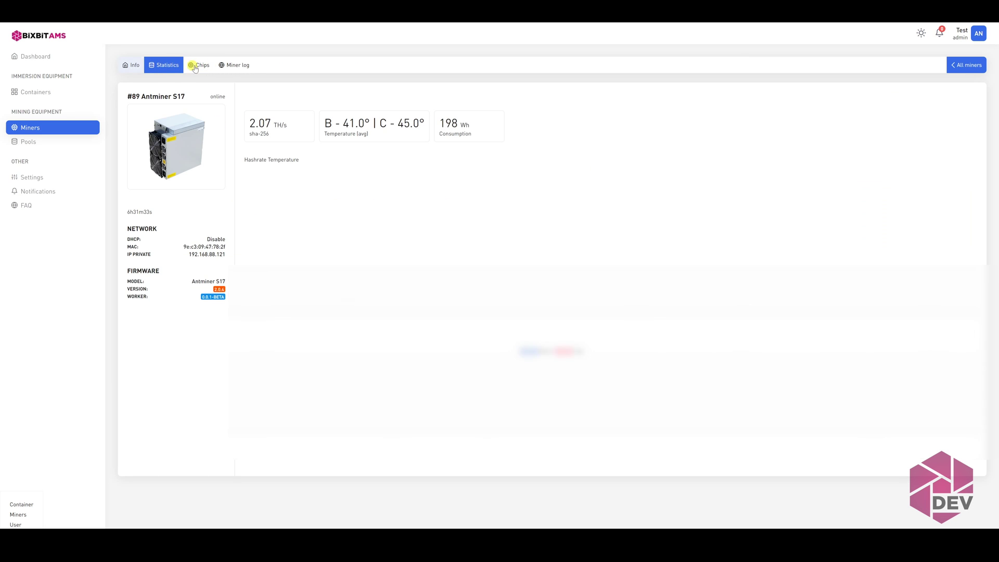
click(203, 65)
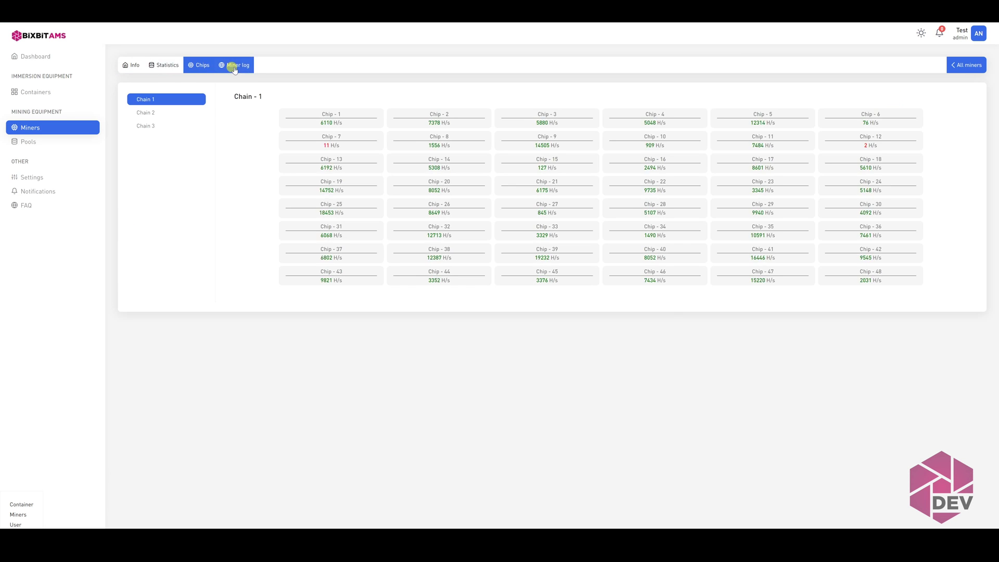
click(233, 66)
click(132, 66)
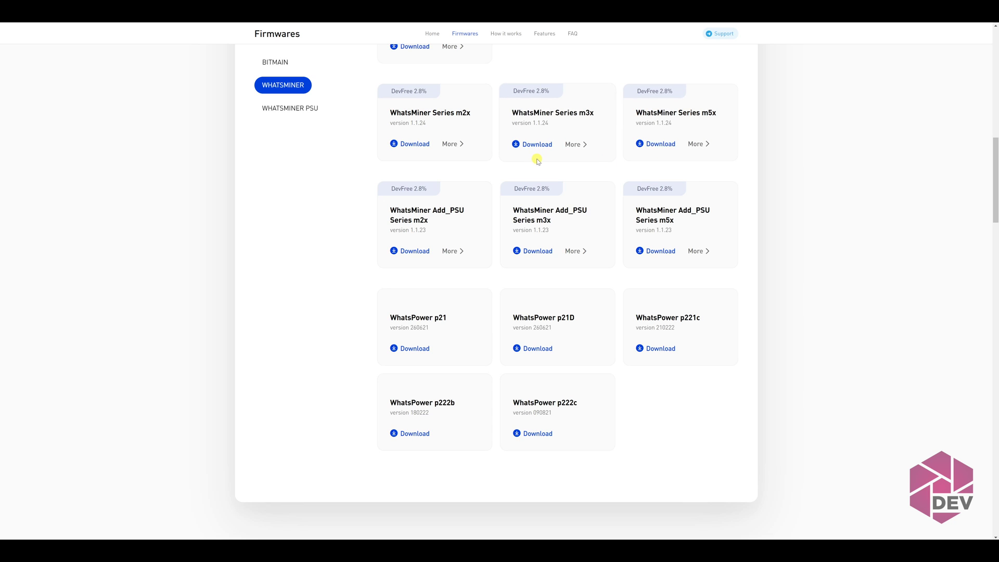
Browse the WhatsMiner M2x series firmware page, then return to the Firmwares list
click(453, 145)
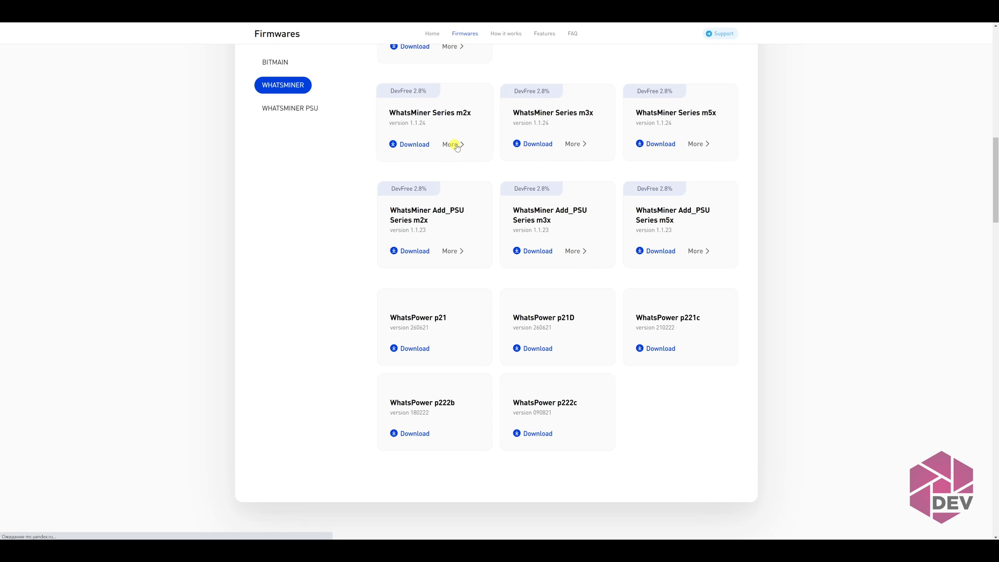
scroll(504, 155, down, 3)
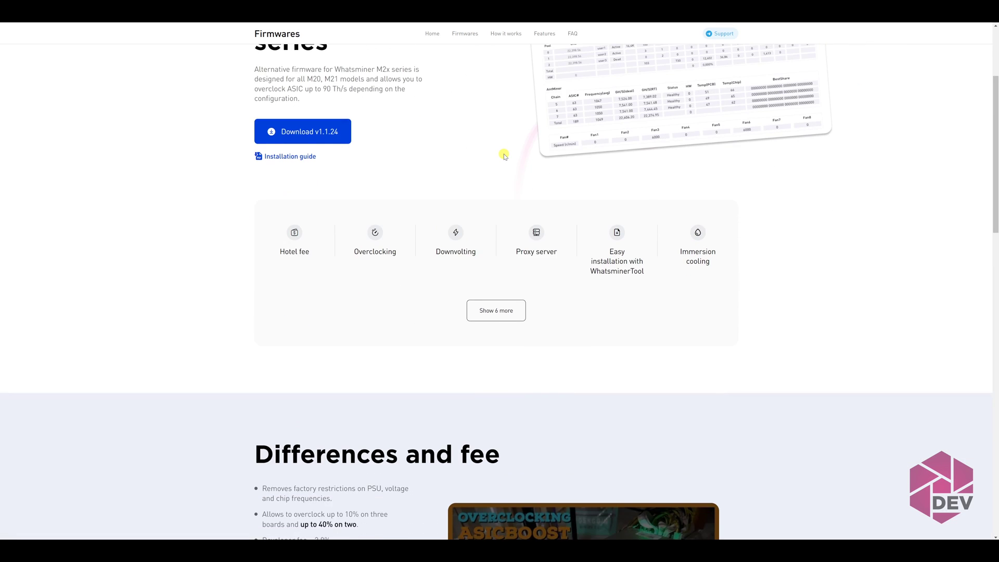
scroll(505, 155, down, 6)
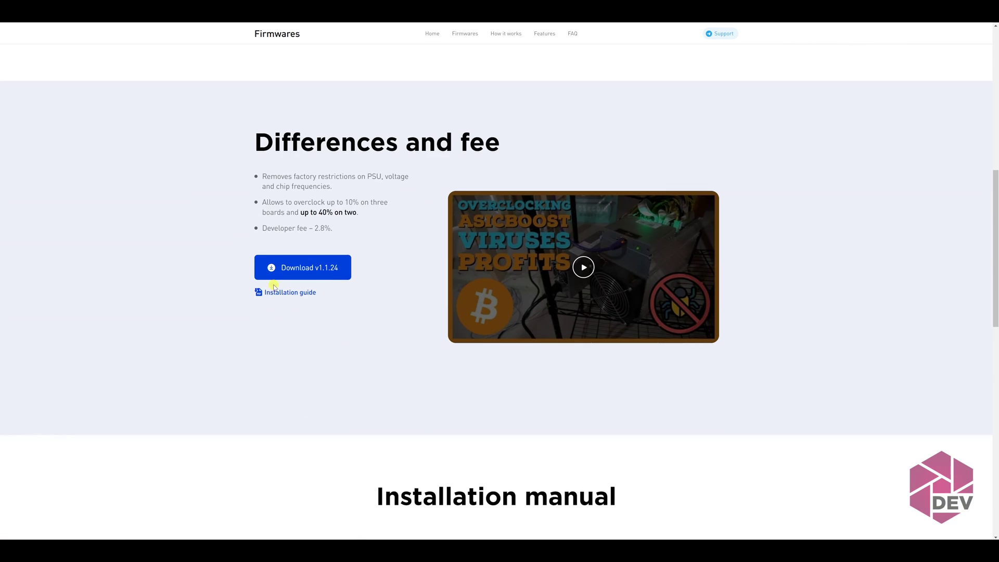
scroll(413, 364, down, 5)
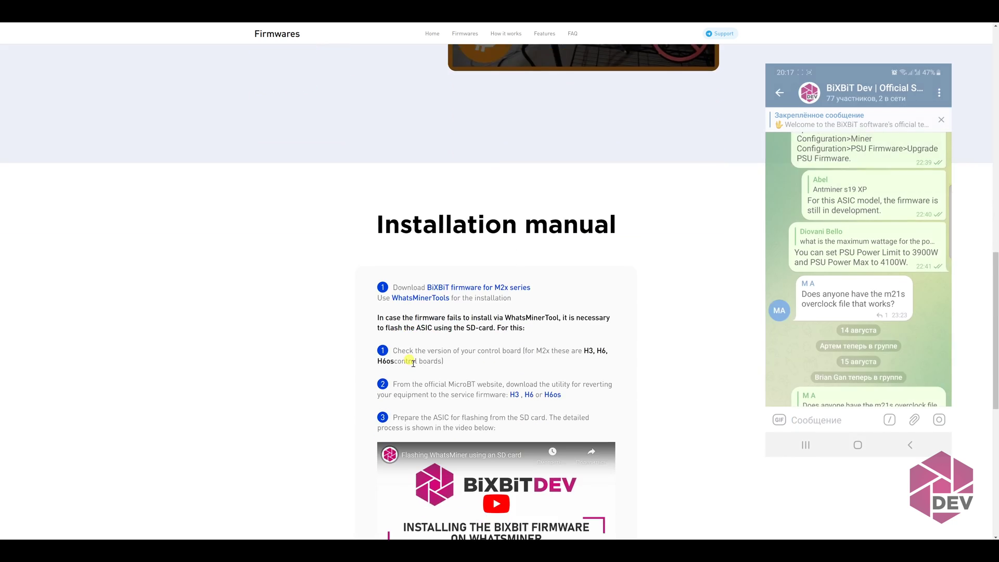
scroll(412, 364, down, 5)
scroll(639, 377, up, 9)
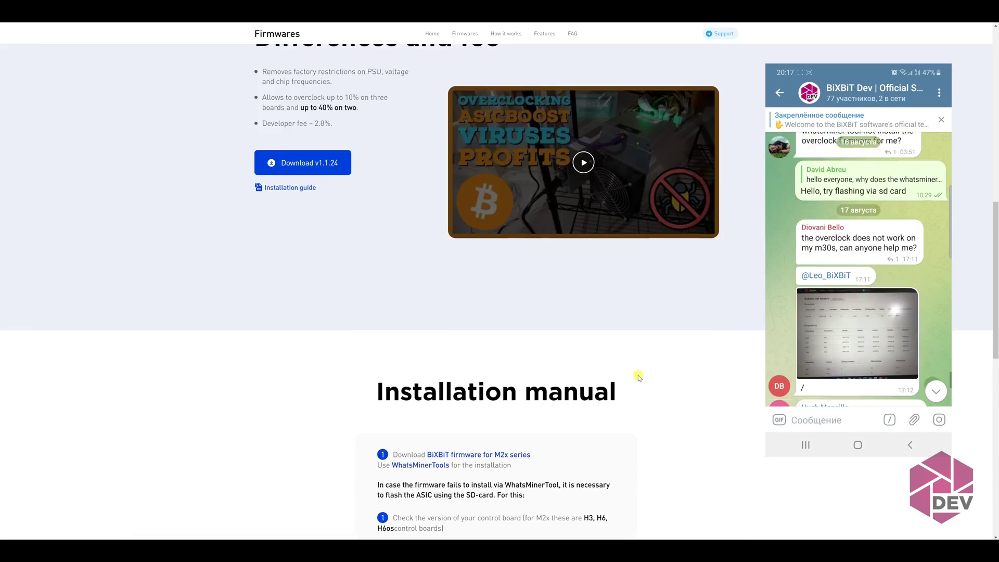
scroll(639, 377, up, 10)
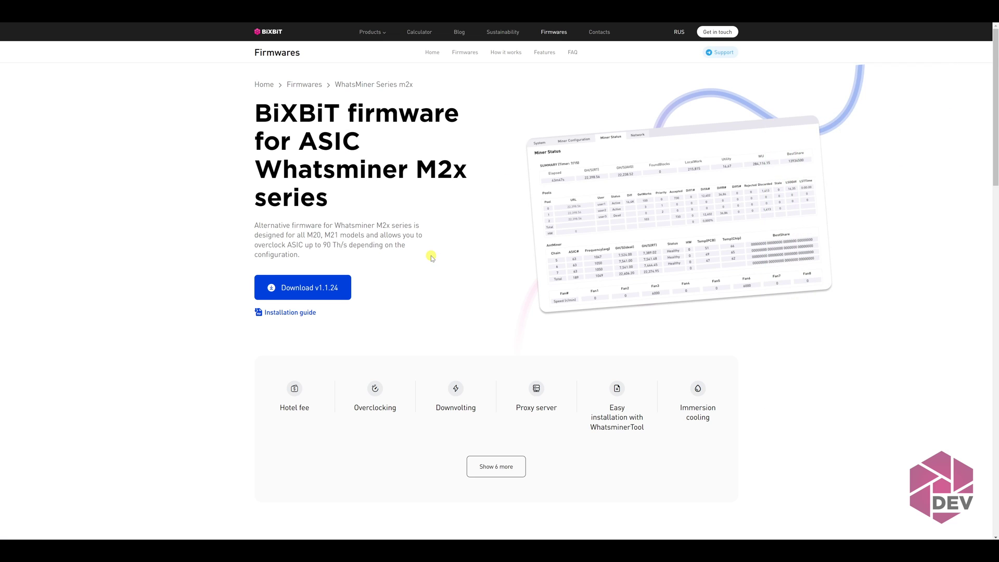
scroll(431, 257, down, 2)
scroll(431, 257, up, 2)
scroll(431, 257, down, 3)
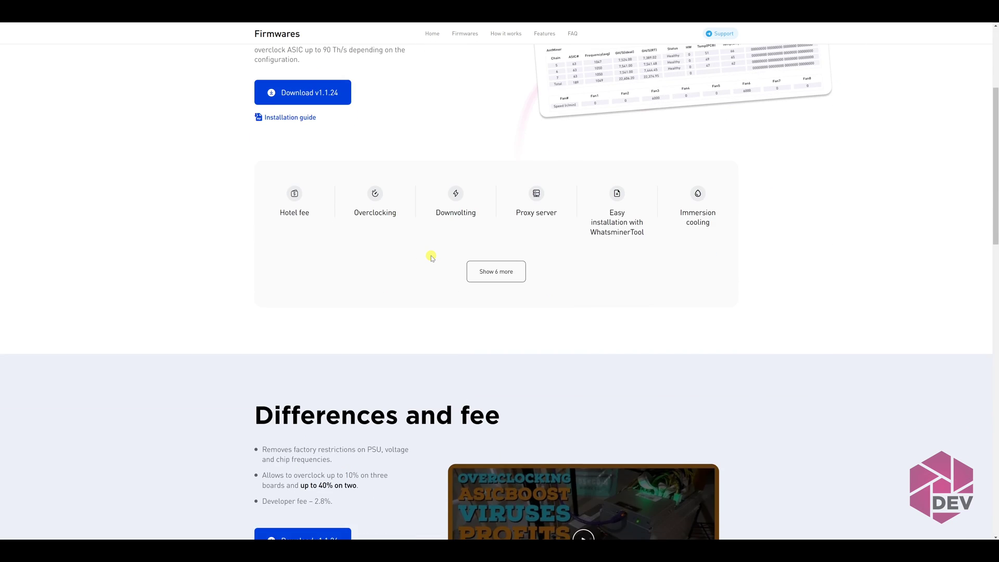
scroll(431, 257, up, 3)
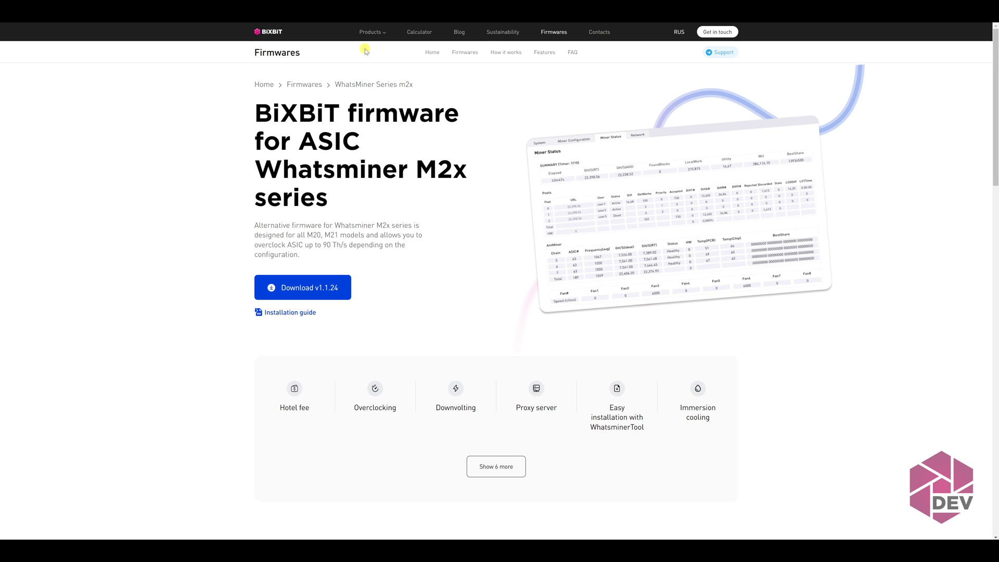
click(464, 54)
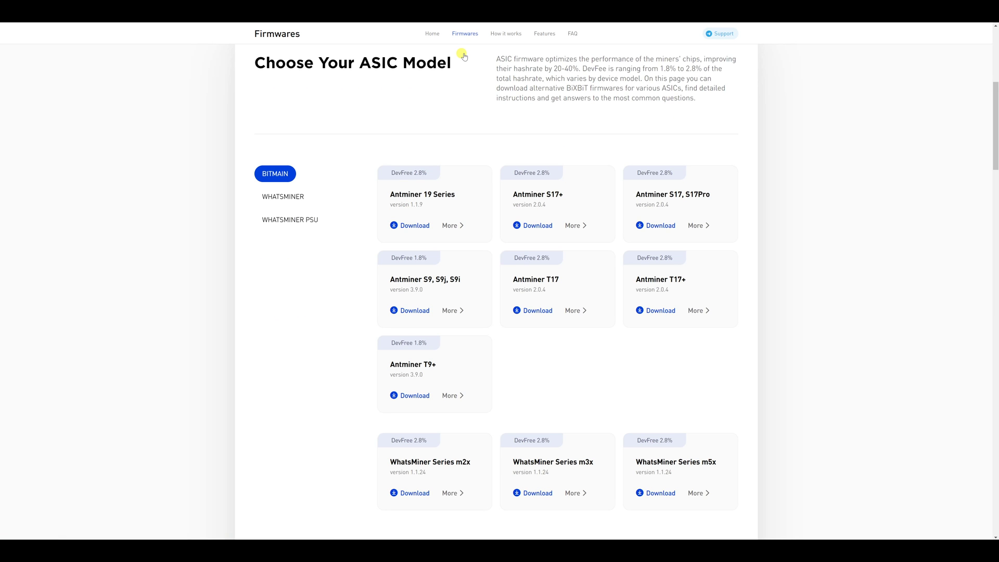